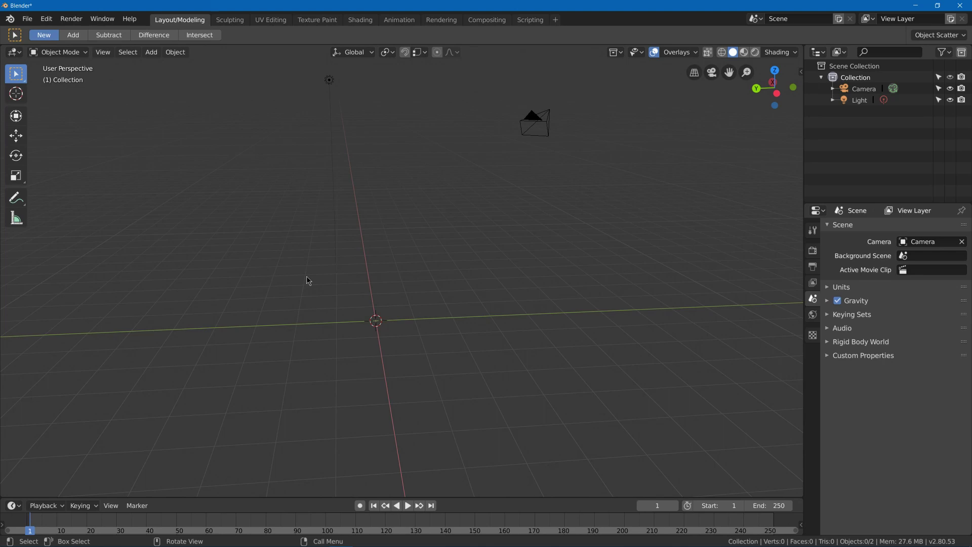
Add a cone mesh and set its Vertices to 8 in the Add Cone panel
{"action": "key", "text": "shift+a"}
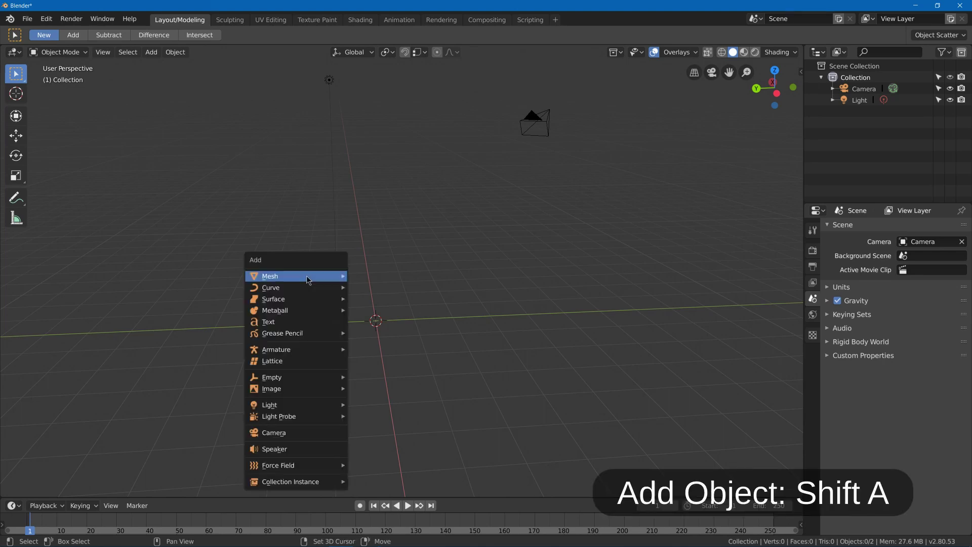
{"action": "mouse_move", "coordinate": [307, 277]}
{"action": "left_click", "coordinate": [385, 345]}
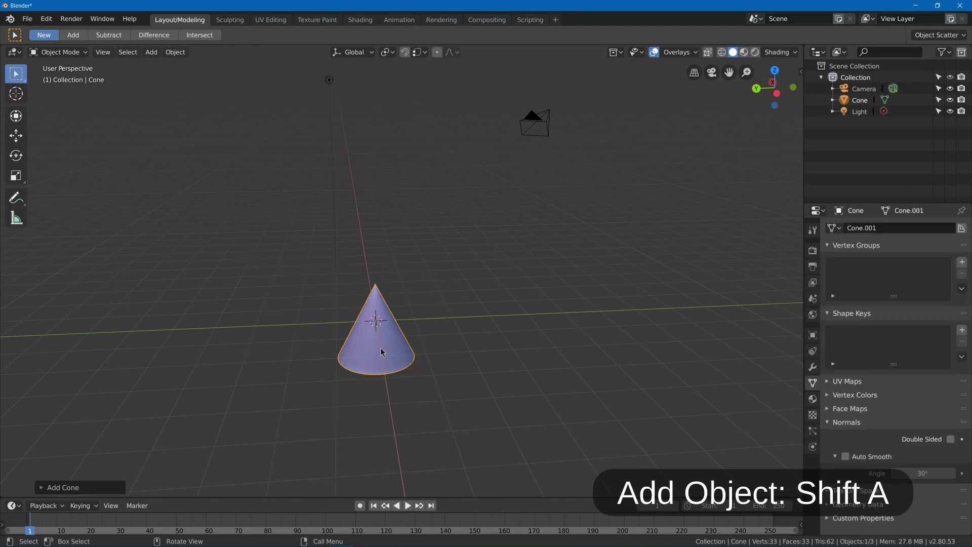
{"action": "left_click", "coordinate": [41, 487]}
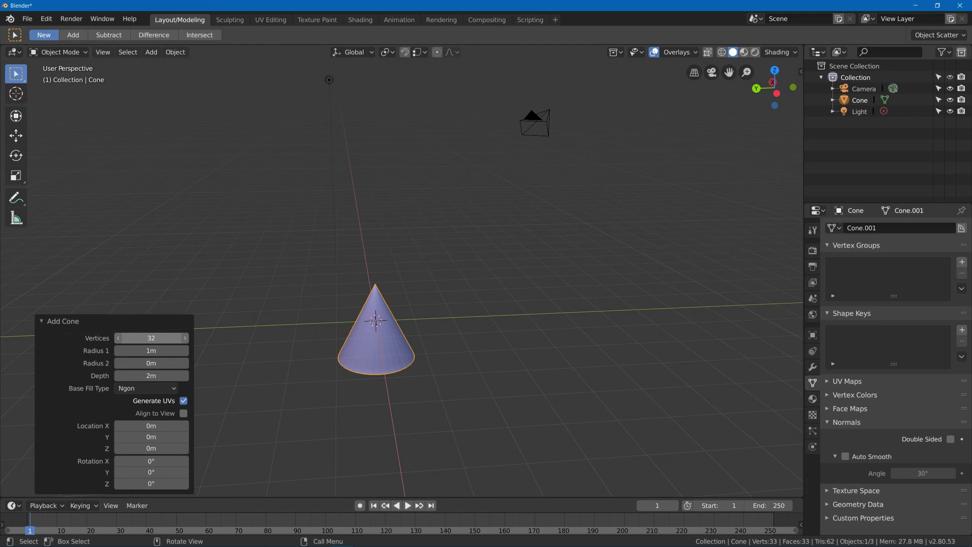
{"action": "left_click", "coordinate": [139, 341]}
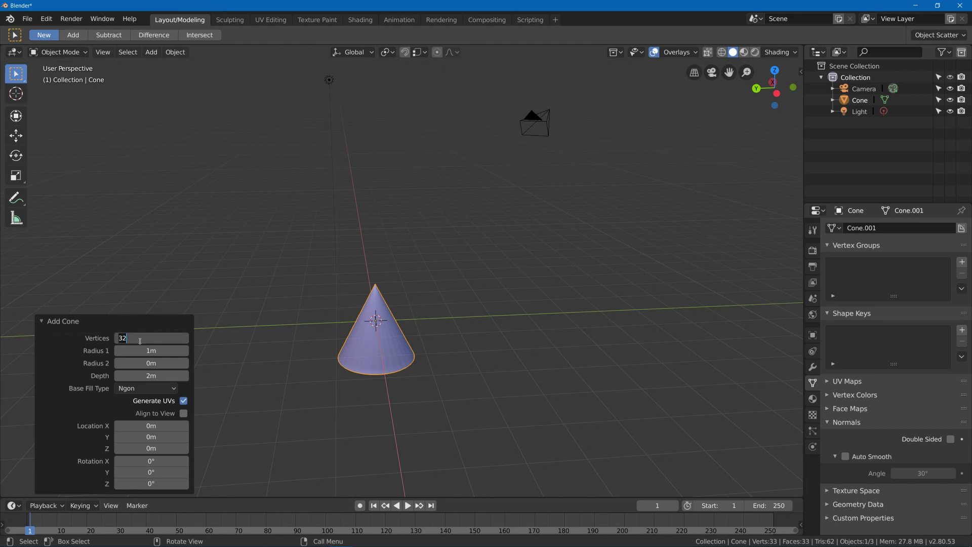
{"action": "key", "text": "Return"}
{"action": "mouse_move", "coordinate": [330, 257]}
{"action": "middle_mouse_down"}
{"action": "mouse_move", "coordinate": [324, 267]}
{"action": "mouse_move", "coordinate": [324, 257]}
{"action": "middle_mouse_up"}
In Edit Mode, raise the cone 4.95 m along Z and select its bottom face
{"action": "key", "text": "Tab"}
{"action": "key", "text": "g"}
{"action": "key", "text": "z"}
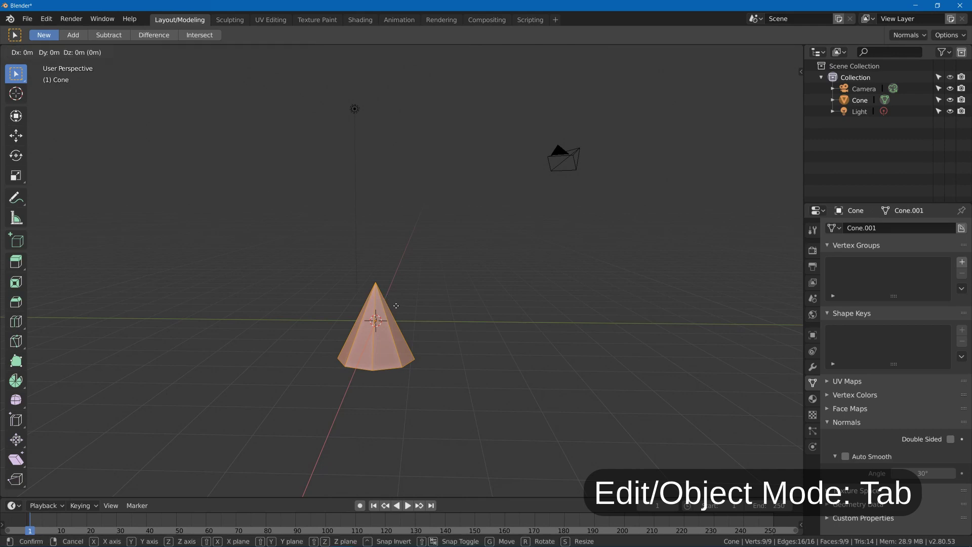
{"action": "left_click", "coordinate": [396, 161]}
{"action": "middle_click_drag", "start_coordinate": [396, 160], "coordinate": [385, 184]}
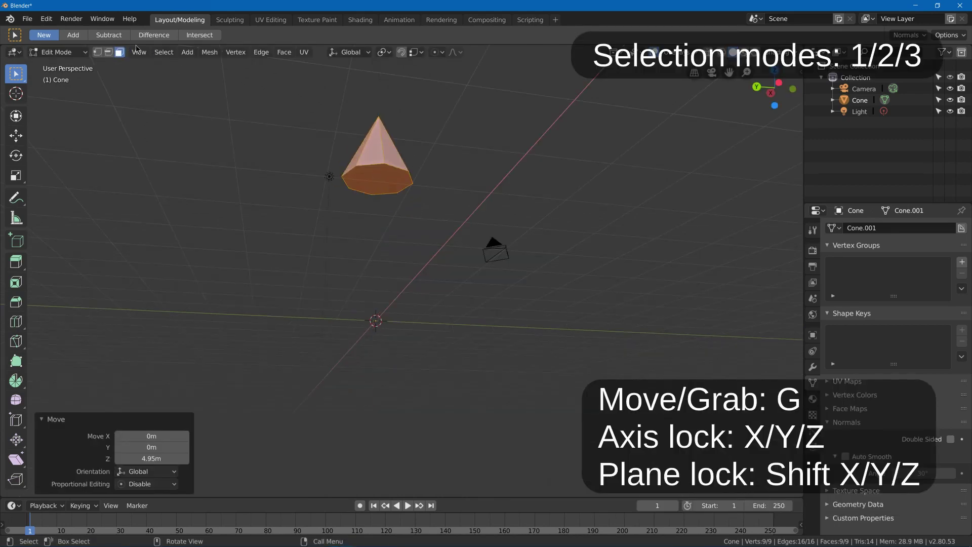
{"action": "left_click", "coordinate": [361, 176]}
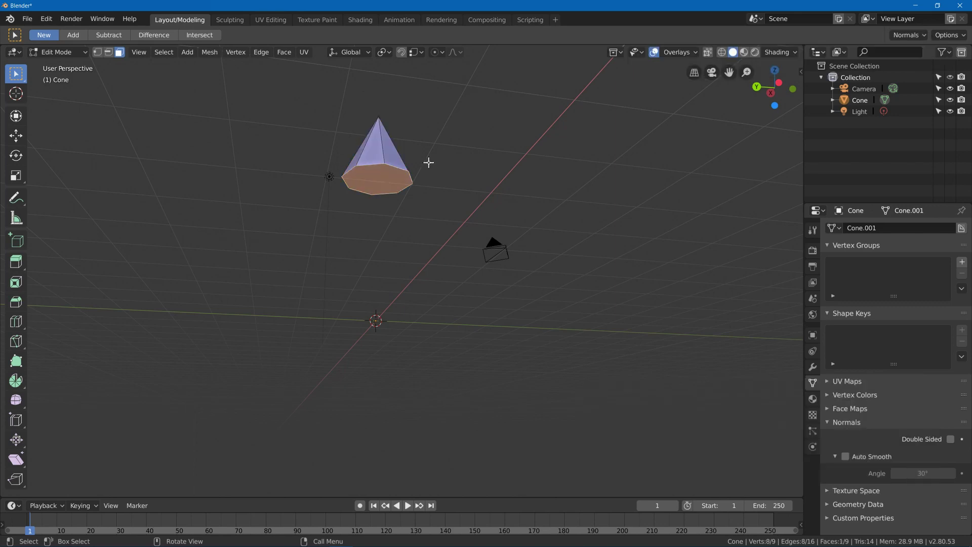
Inset, extrude and widen the bottom face to 1.869 to form the first tier
{"action": "key", "text": "i"}
{"action": "left_click", "coordinate": [462, 152]}
{"action": "key", "text": "e"}
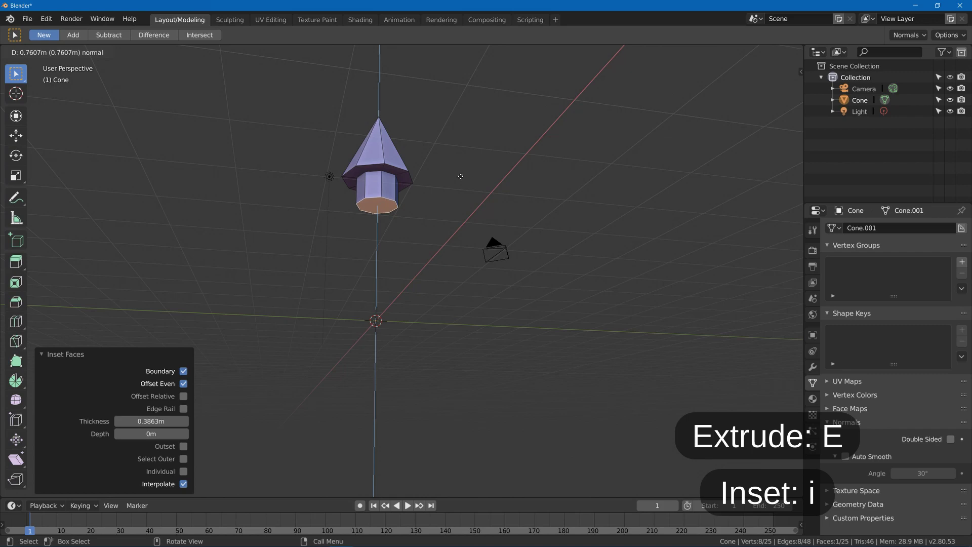
{"action": "left_click", "coordinate": [461, 180]}
{"action": "key", "text": "s"}
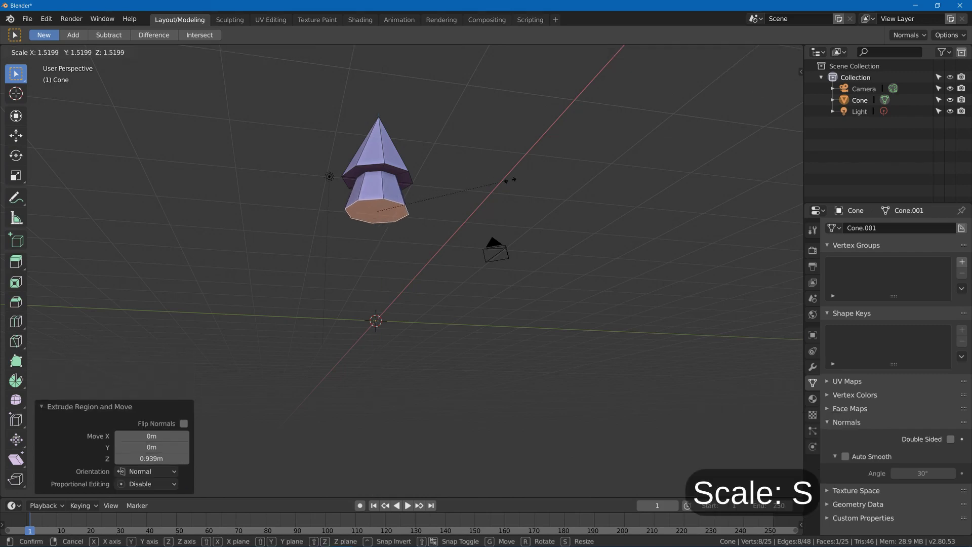
{"action": "left_click", "coordinate": [534, 180]}
{"action": "mouse_move", "coordinate": [536, 178]}
{"action": "middle_mouse_down"}
{"action": "mouse_move", "coordinate": [527, 196]}
{"action": "mouse_move", "coordinate": [537, 173]}
{"action": "middle_mouse_up"}
Add a second tier: inset, extrude 0.752 m and widen the bottom to 2.094
{"action": "key", "text": "i"}
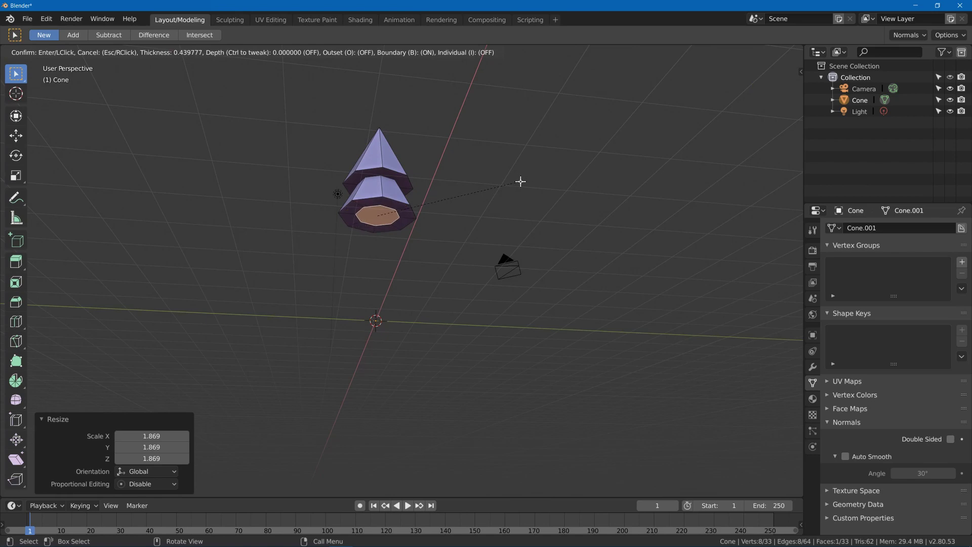
{"action": "left_click", "coordinate": [521, 181]}
{"action": "key", "text": "e"}
{"action": "left_click", "coordinate": [517, 206]}
{"action": "key", "text": "s"}
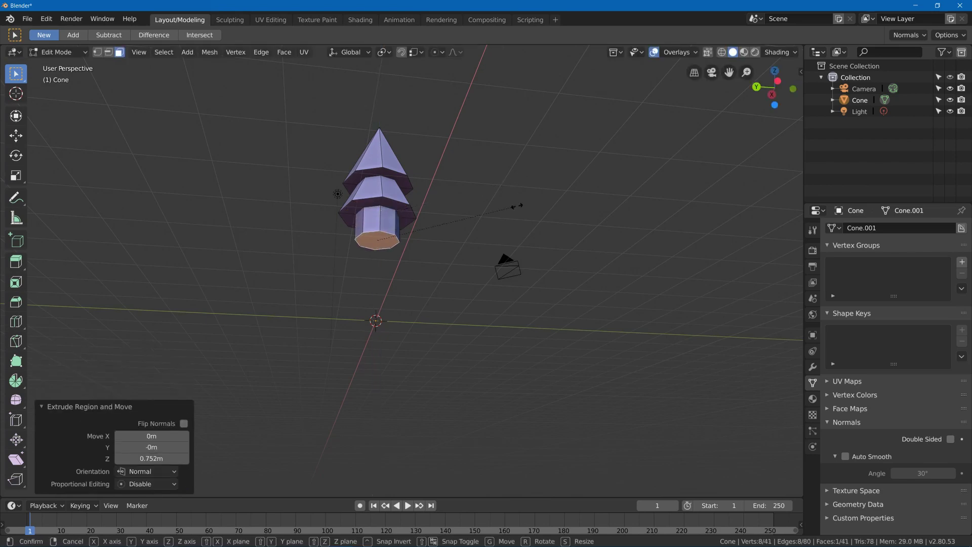
{"action": "left_click", "coordinate": [671, 196]}
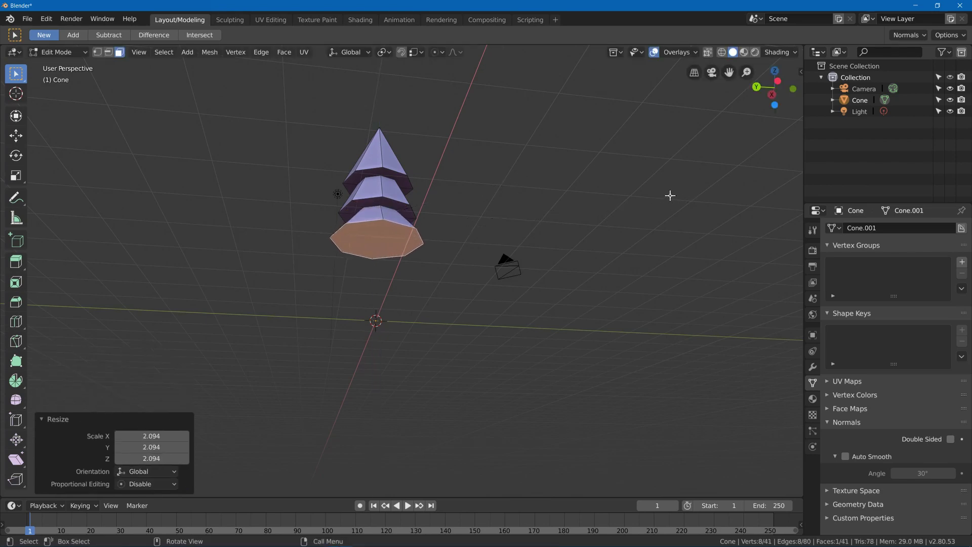
Add a third tier: inset, extrude 0.787 m and widen the bottom to 2.301
{"action": "key", "text": "i"}
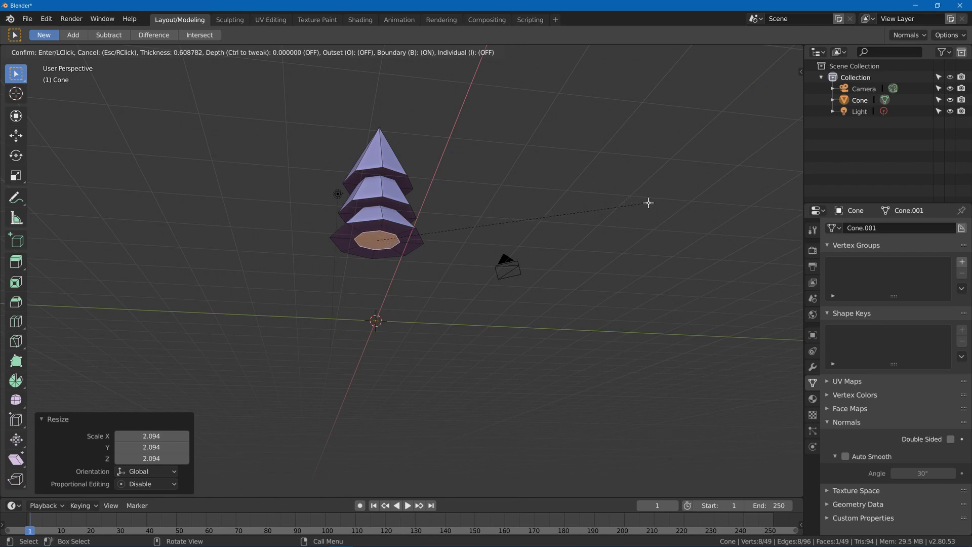
{"action": "left_click", "coordinate": [648, 201]}
{"action": "key", "text": "e"}
{"action": "left_click", "coordinate": [653, 226]}
{"action": "key", "text": "s"}
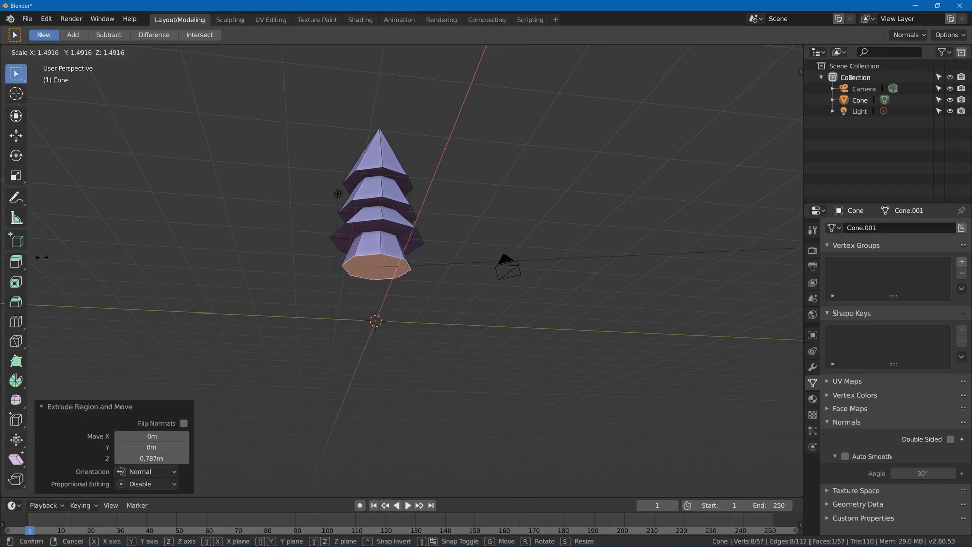
{"action": "left_click_drag", "start_coordinate": [42, 257], "coordinate": [223, 265]}
{"action": "left_click", "coordinate": [272, 198]}
{"action": "middle_click_drag", "start_coordinate": [272, 198], "coordinate": [458, 155]}
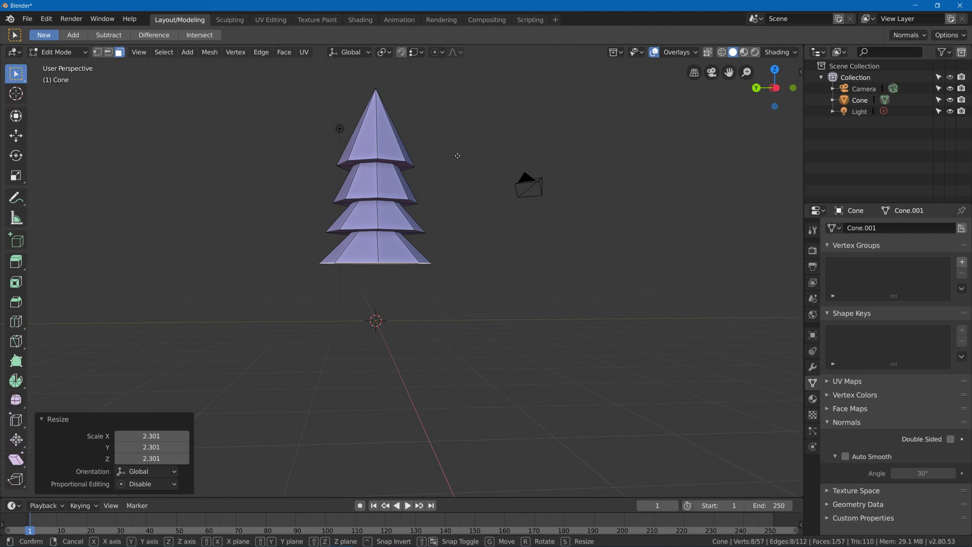
Lower that tier 0.243 m, then inset, extrude and widen another tier to 2.315
{"action": "key", "text": "g"}
{"action": "key", "text": "z"}
{"action": "left_click", "coordinate": [458, 198]}
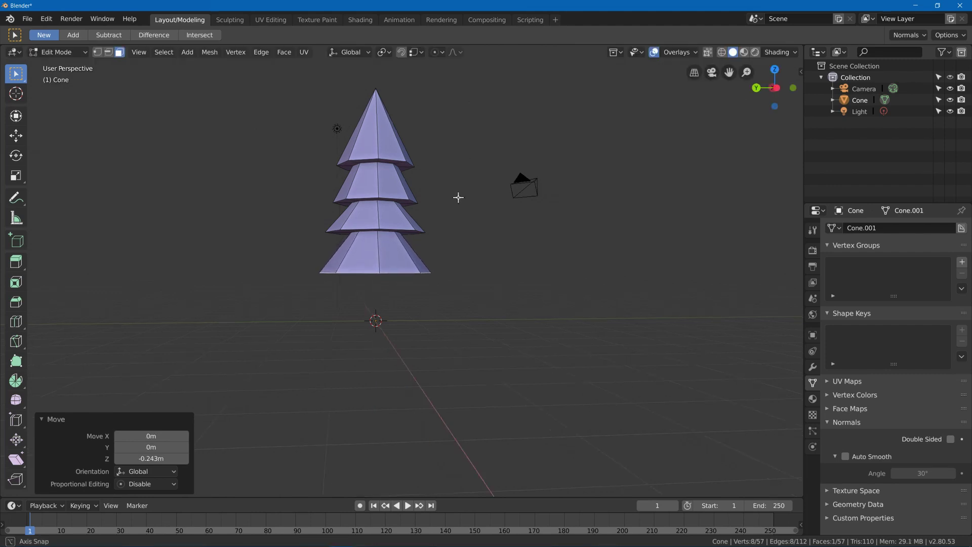
{"action": "middle_click_drag", "start_coordinate": [459, 197], "coordinate": [466, 179]}
{"action": "key", "text": "i"}
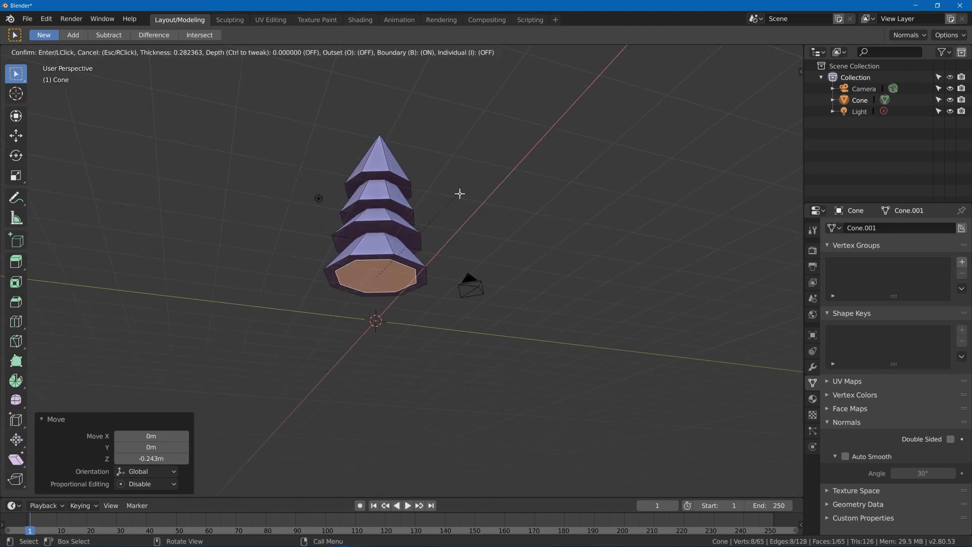
{"action": "left_click", "coordinate": [461, 213]}
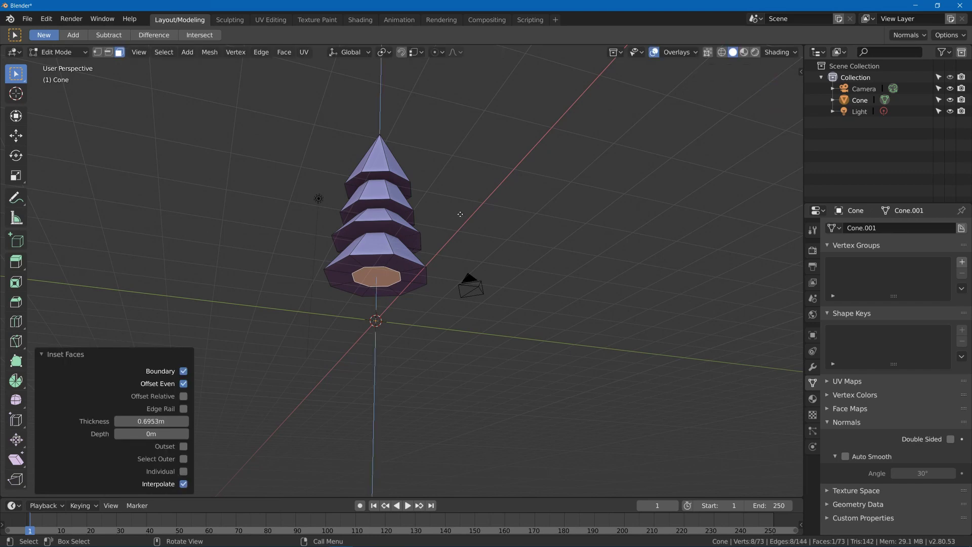
{"action": "key", "text": "e"}
{"action": "left_click", "coordinate": [464, 229]}
{"action": "key", "text": "s"}
{"action": "left_click", "coordinate": [616, 245]}
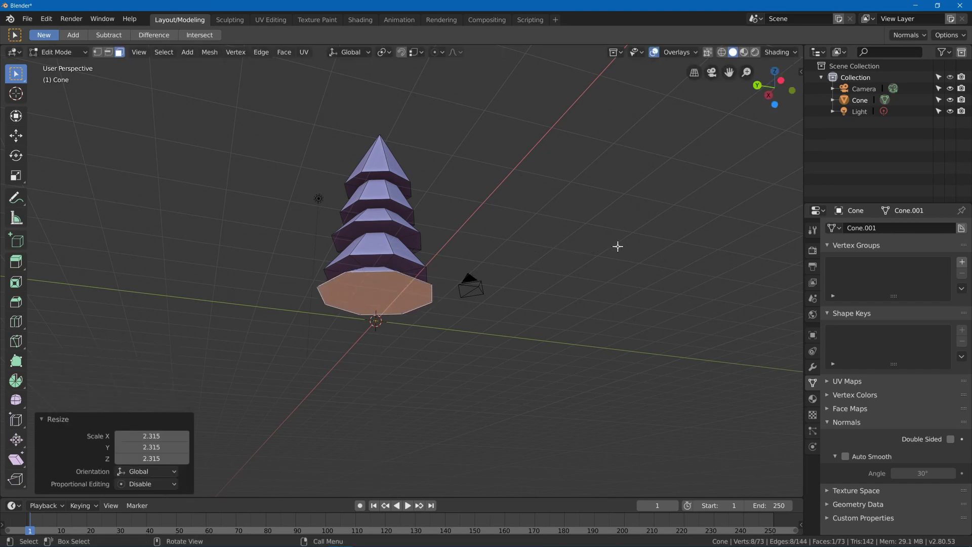
{"action": "middle_click_drag", "start_coordinate": [616, 245], "coordinate": [521, 245]}
Lower the newest bottom tier 0.409 m along Z
{"action": "key", "text": "g"}
{"action": "key", "text": "z"}
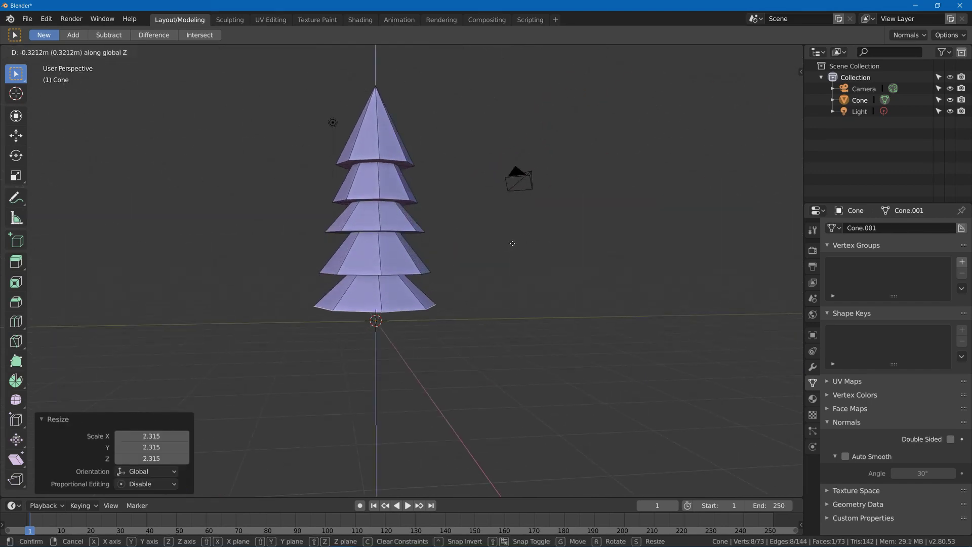
{"action": "left_click", "coordinate": [515, 246]}
{"action": "middle_click_drag", "start_coordinate": [515, 247], "coordinate": [445, 243]}
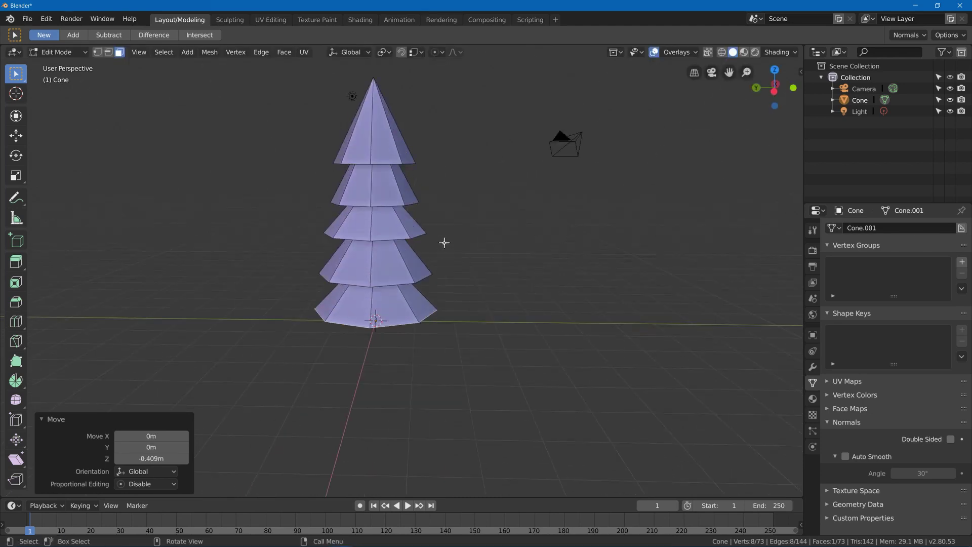
Select the whole tree mesh and raise it 0.256 m along Z
{"action": "key", "text": "alt+a"}
{"action": "key", "text": "a"}
{"action": "middle_click_drag", "start_coordinate": [435, 206], "coordinate": [400, 292]}
{"action": "key", "text": "g"}
{"action": "key", "text": "z"}
{"action": "left_click", "coordinate": [433, 185]}
Inset the tree's bottom face and extrude a 0.762 m trunk downward
{"action": "left_click", "coordinate": [400, 292]}
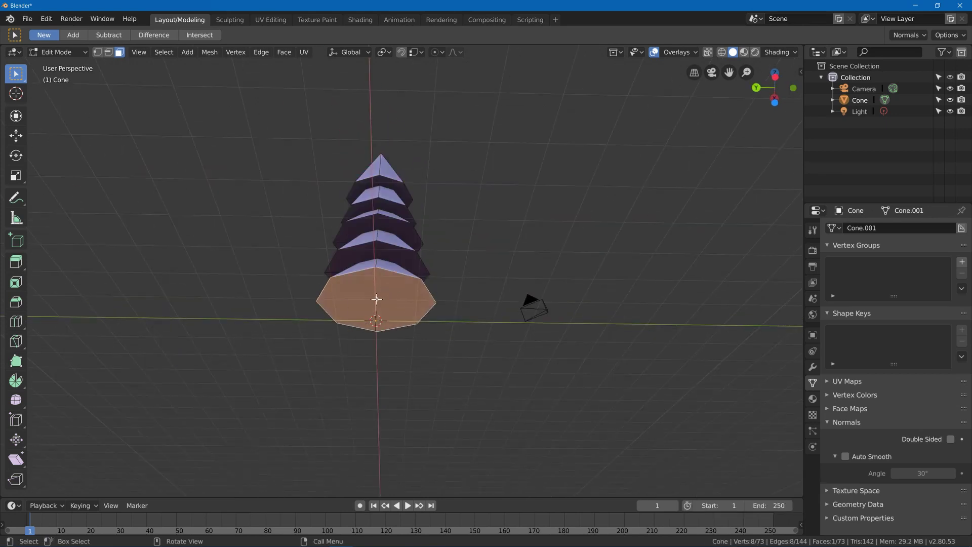
{"action": "key", "text": "i"}
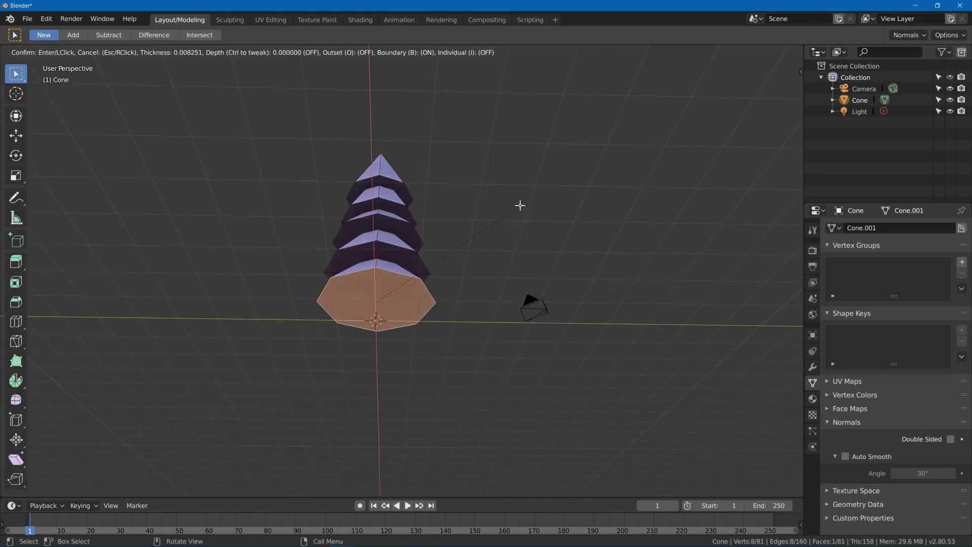
{"action": "left_click", "coordinate": [487, 223]}
{"action": "middle_click_drag", "start_coordinate": [487, 222], "coordinate": [374, 299]}
{"action": "key", "text": "e"}
{"action": "left_click", "coordinate": [502, 200]}
In edge mode, scale the trunk's bottom loop down to 0.662
{"action": "key", "text": "2"}
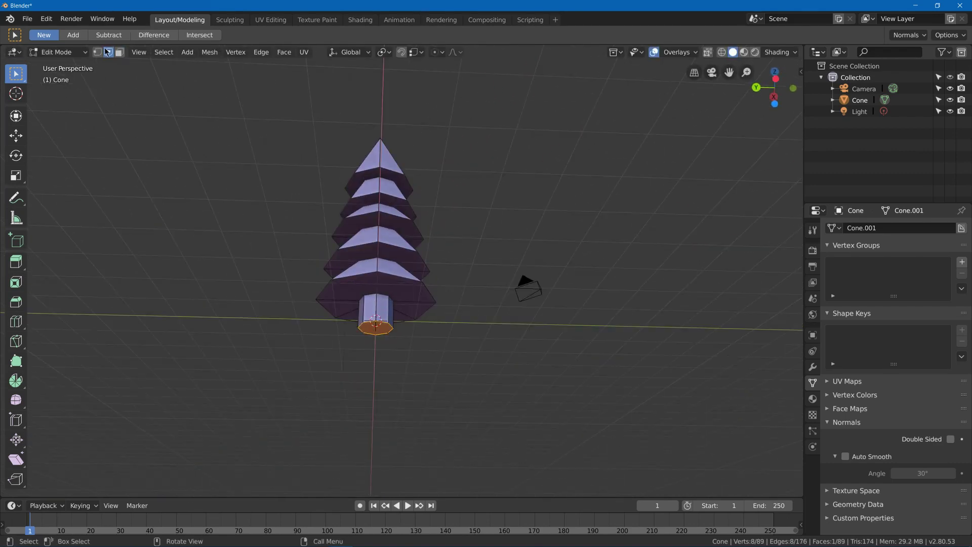
{"action": "left_click", "coordinate": [370, 296], "text": "alt"}
{"action": "middle_click_drag", "start_coordinate": [356, 300], "coordinate": [537, 243]}
{"action": "key", "text": "s"}
{"action": "left_click", "coordinate": [499, 234]}
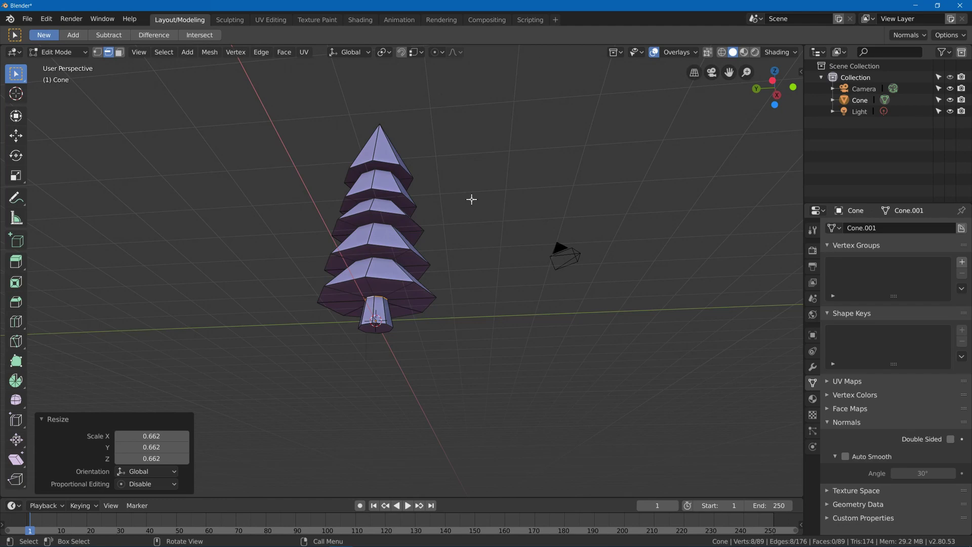
Shrink two tier edge loops, to 0.967 and 0.926
{"action": "left_click", "coordinate": [469, 200]}
{"action": "middle_click_drag", "start_coordinate": [469, 199], "coordinate": [507, 209]}
{"action": "left_click", "coordinate": [332, 196], "text": "alt"}
{"action": "key", "text": "s"}
{"action": "left_click", "coordinate": [503, 207]}
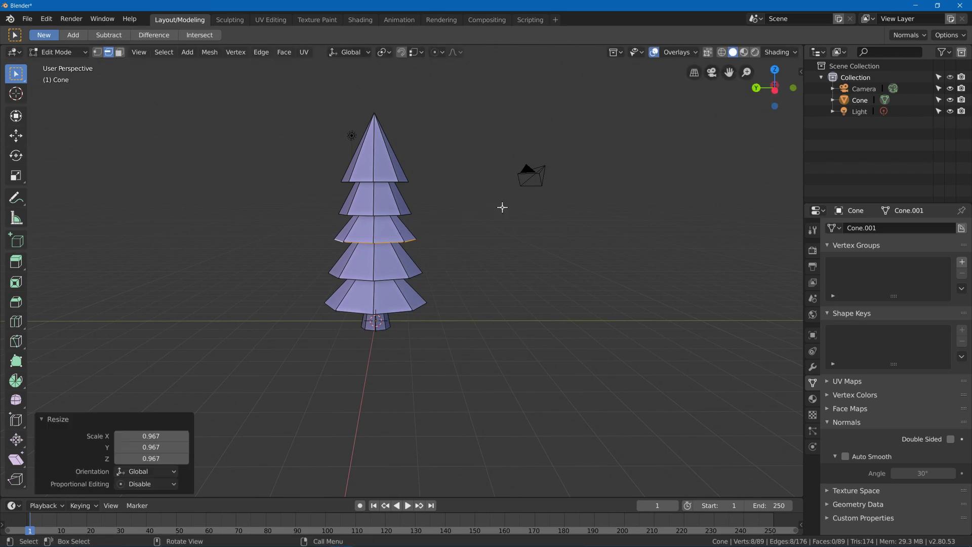
{"action": "left_click", "coordinate": [405, 213], "text": "alt"}
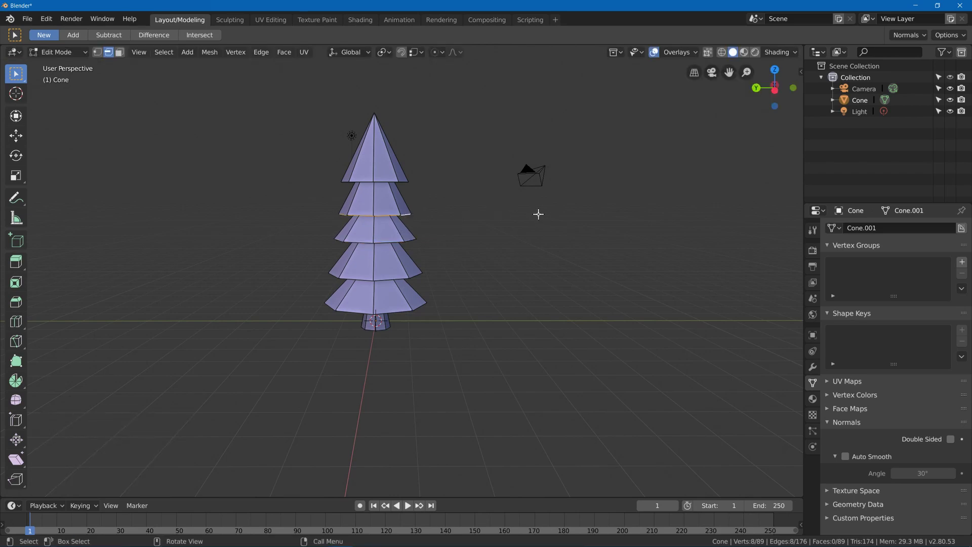
{"action": "key", "text": "s"}
{"action": "left_click", "coordinate": [523, 212]}
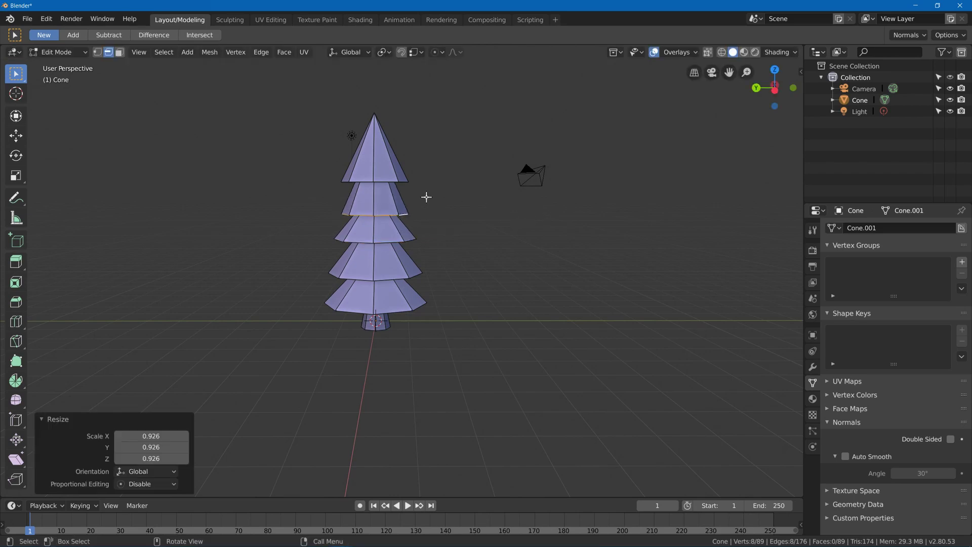
Scale the top tier's edge loop to 0.770 and another loop to 0.908
{"action": "left_click", "coordinate": [404, 179], "text": "alt"}
{"action": "key", "text": "s"}
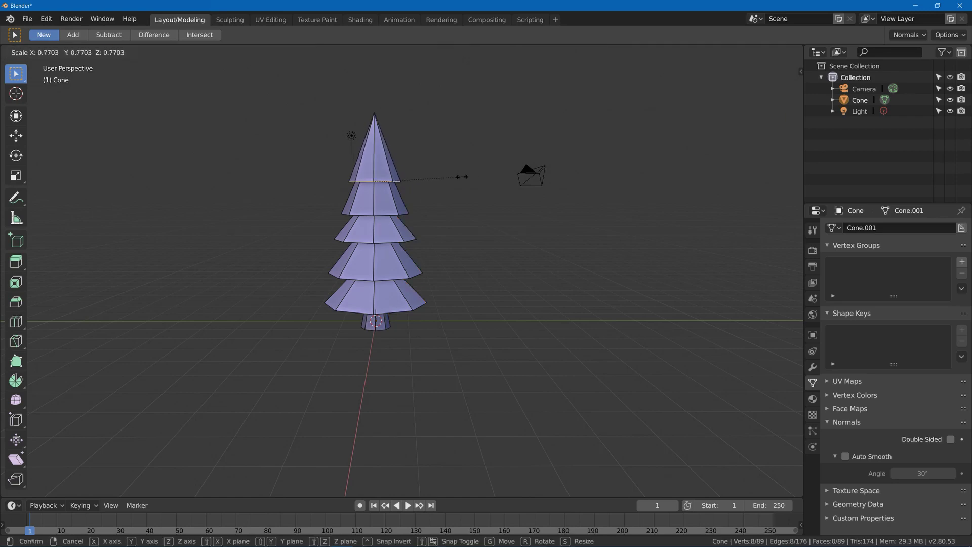
{"action": "left_click", "coordinate": [460, 176]}
{"action": "mouse_move", "coordinate": [460, 176]}
{"action": "middle_mouse_down"}
{"action": "mouse_move", "coordinate": [393, 174]}
{"action": "mouse_move", "coordinate": [391, 189]}
{"action": "mouse_move", "coordinate": [467, 189]}
{"action": "mouse_move", "coordinate": [449, 186]}
{"action": "middle_mouse_up"}
{"action": "key", "text": "s"}
{"action": "left_click", "coordinate": [450, 187]}
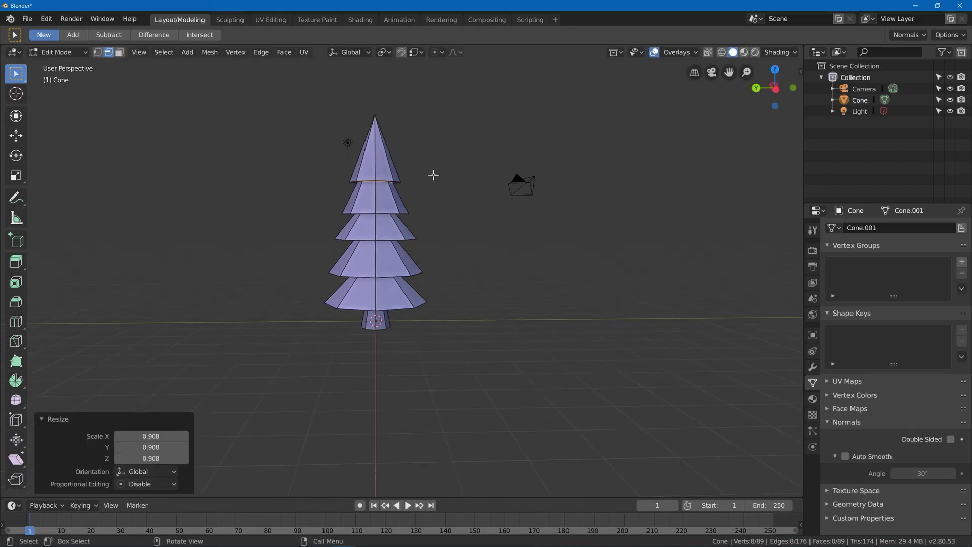
Lower the tree's apex vertex 0.52 m along Z
{"action": "left_click", "coordinate": [376, 114]}
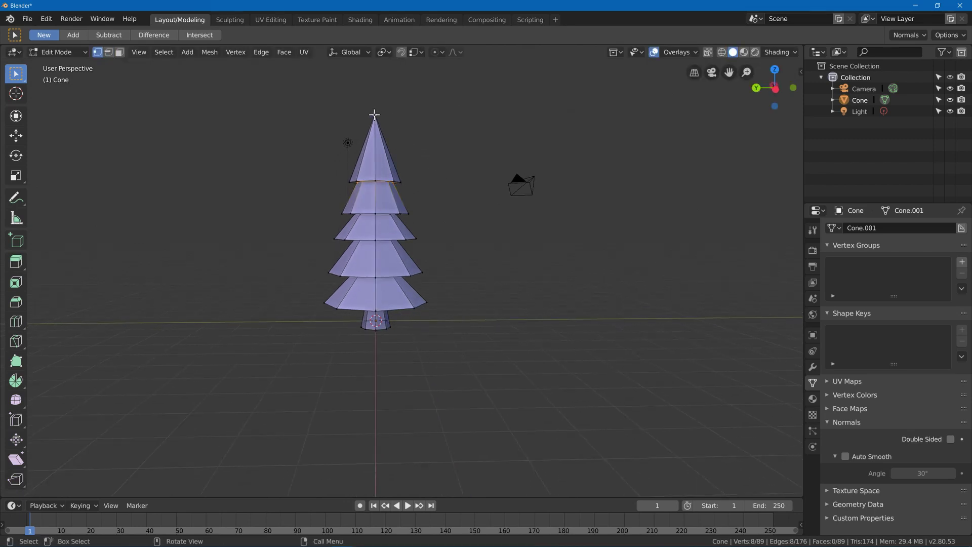
{"action": "key", "text": "g"}
{"action": "key", "text": "z"}
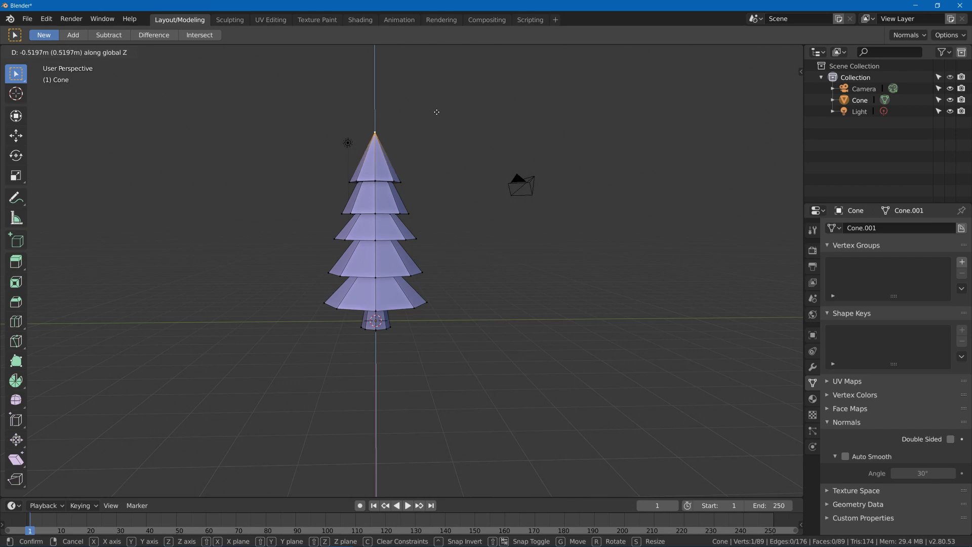
{"action": "left_click", "coordinate": [440, 113]}
{"action": "left_click", "coordinate": [440, 113]}
{"action": "middle_click_drag", "start_coordinate": [517, 117], "coordinate": [521, 120]}
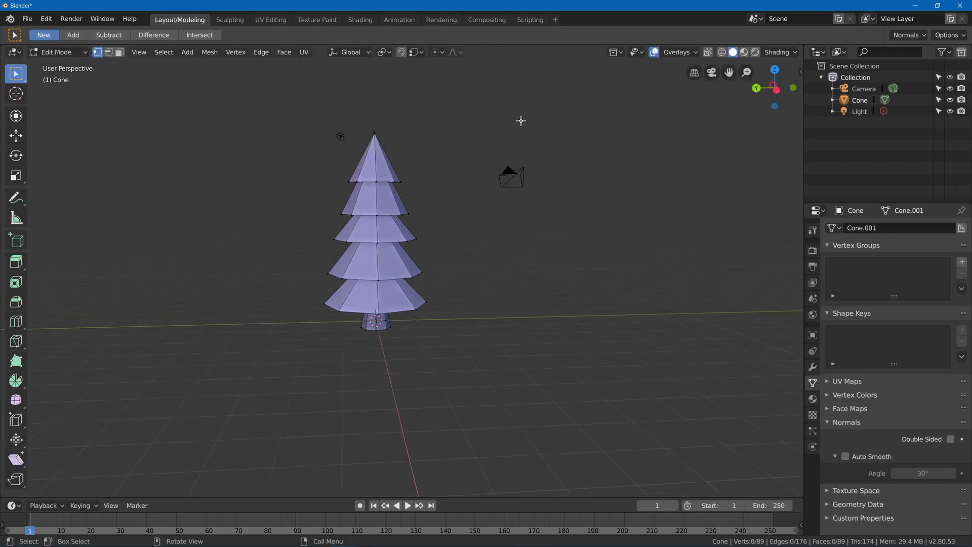
In edge select mode, select four rim edges on the top tier
{"action": "scroll", "coordinate": [373, 216], "scroll_direction": "up", "scroll_amount": 3}
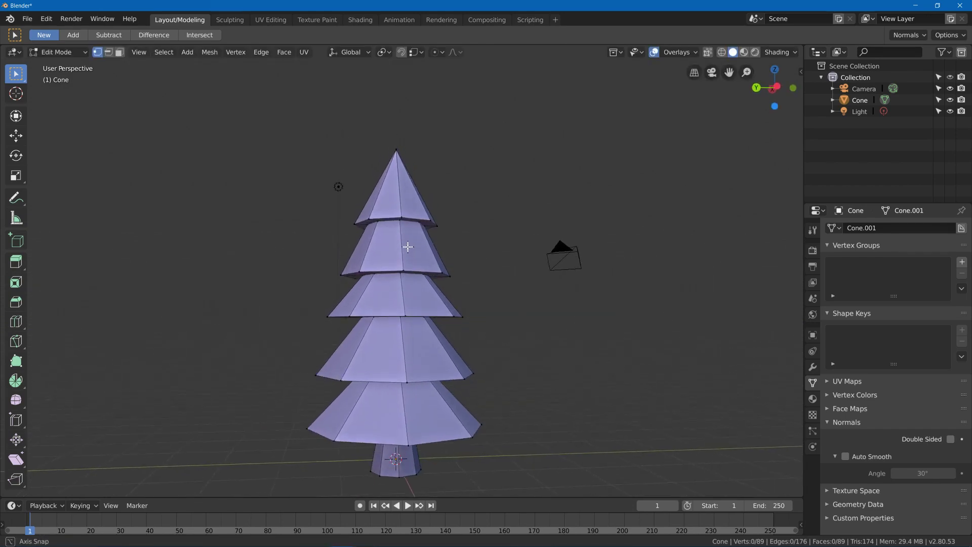
{"action": "key", "text": "2"}
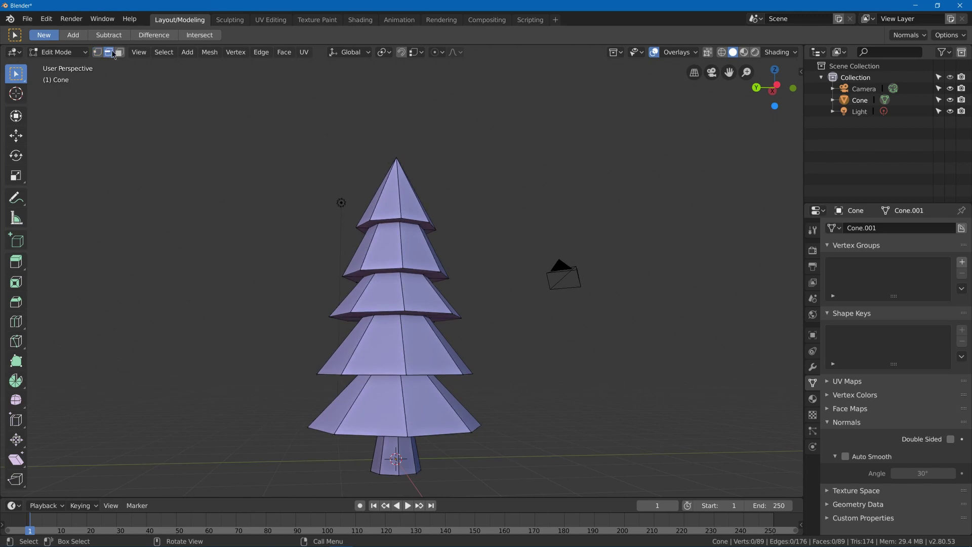
{"action": "middle_click_drag", "start_coordinate": [374, 147], "coordinate": [374, 197]}
{"action": "left_click", "coordinate": [381, 234]}
{"action": "scroll", "coordinate": [412, 152], "scroll_direction": "up", "scroll_amount": 2}
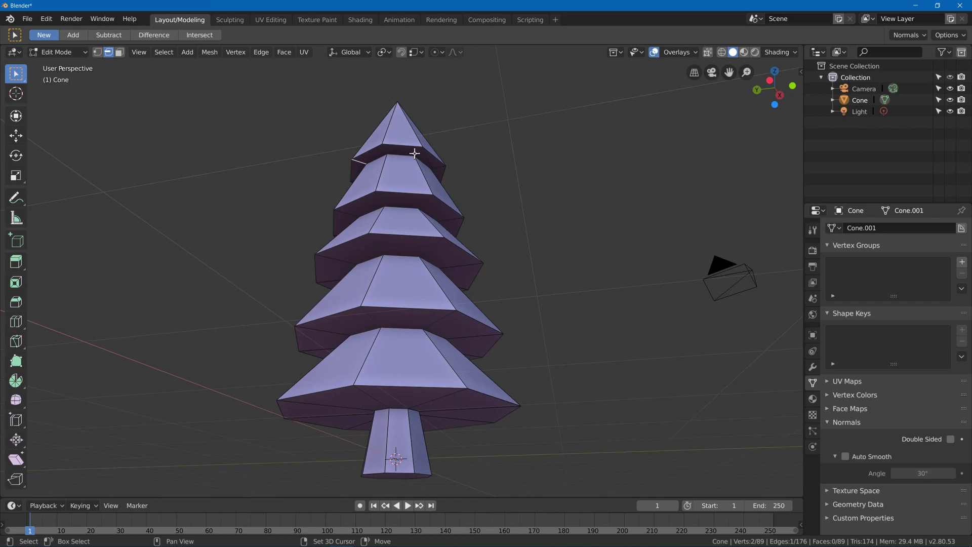
{"action": "middle_click_drag", "start_coordinate": [418, 154], "coordinate": [430, 194]}
{"action": "left_click", "coordinate": [427, 175], "text": "shift"}
{"action": "left_click", "coordinate": [430, 193], "text": "shift"}
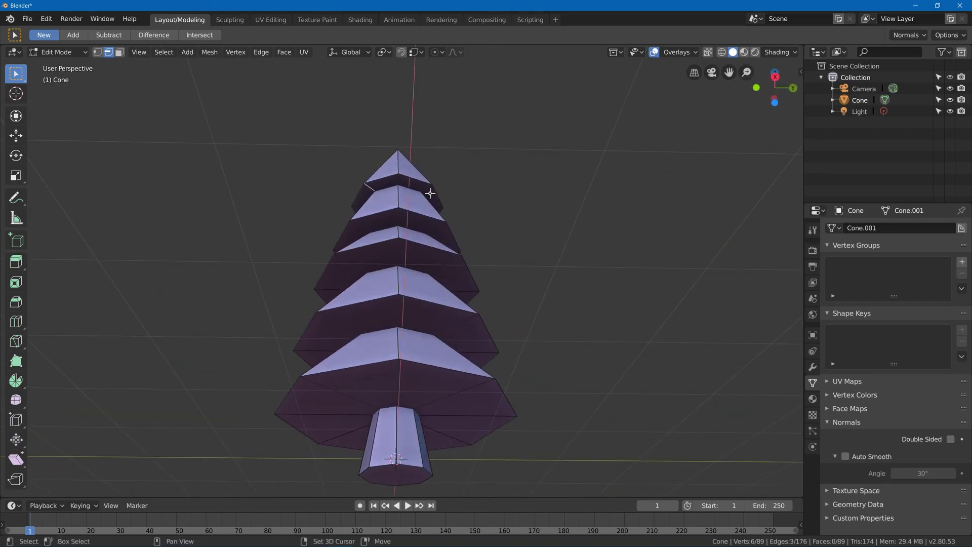
{"action": "left_click", "coordinate": [428, 189], "text": "shift"}
Drag the four selected rim edges 0.216 m down along Z with the move gizmo
{"action": "middle_click_drag", "start_coordinate": [505, 169], "coordinate": [445, 180]}
{"action": "scroll", "coordinate": [445, 181], "scroll_direction": "up", "scroll_amount": 4}
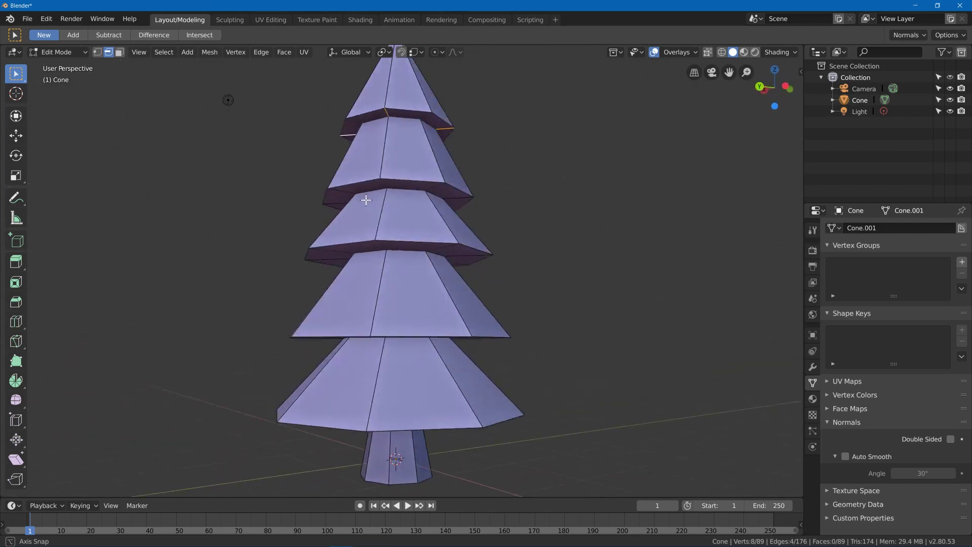
{"action": "scroll", "coordinate": [339, 220], "scroll_direction": "down", "scroll_amount": 3}
{"action": "middle_click_drag", "start_coordinate": [338, 220], "coordinate": [340, 210]}
{"action": "key", "text": "shift+space"}
{"action": "key", "text": "g"}
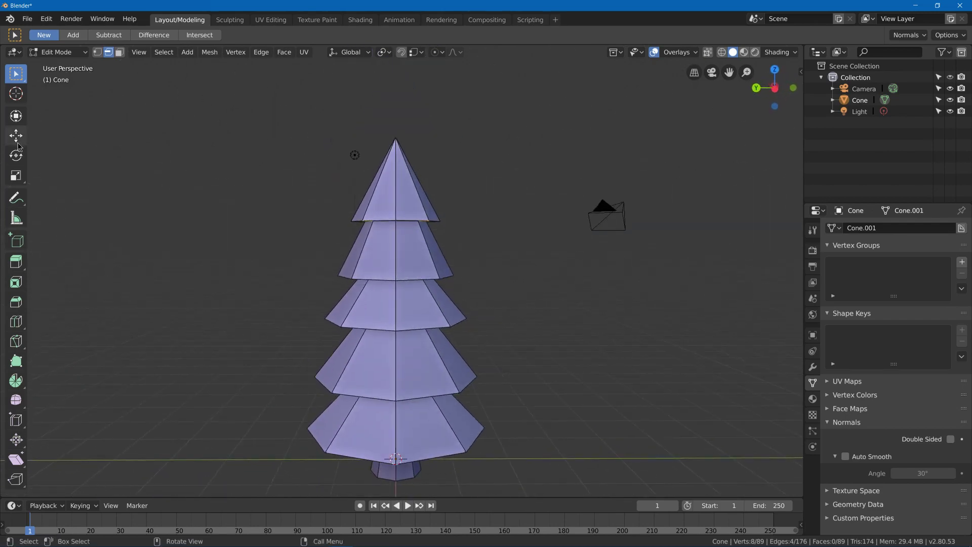
{"action": "left_click_drag", "start_coordinate": [396, 175], "coordinate": [398, 192]}
{"action": "middle_click_drag", "start_coordinate": [398, 192], "coordinate": [460, 241]}
Ring-select the second tier's rim, Checker Deselect it, and move the remaining edges down along Z
{"action": "key", "text": "alt+a"}
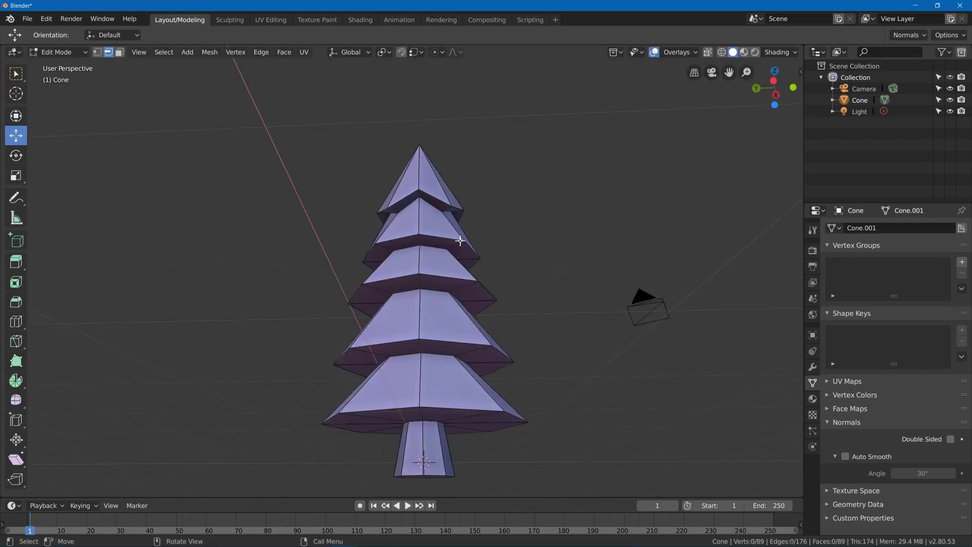
{"action": "left_click", "coordinate": [420, 242], "text": "ctrl+alt"}
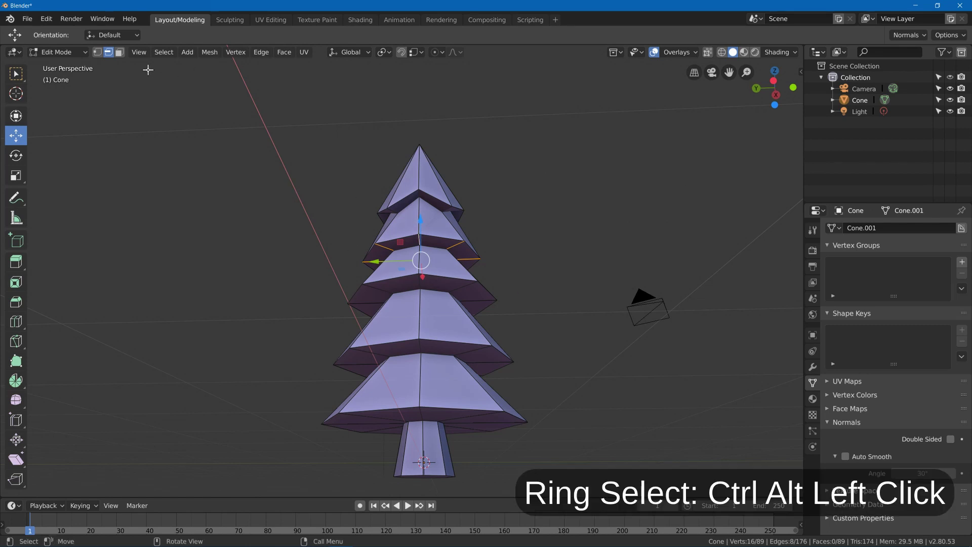
{"action": "left_click", "coordinate": [167, 53]}
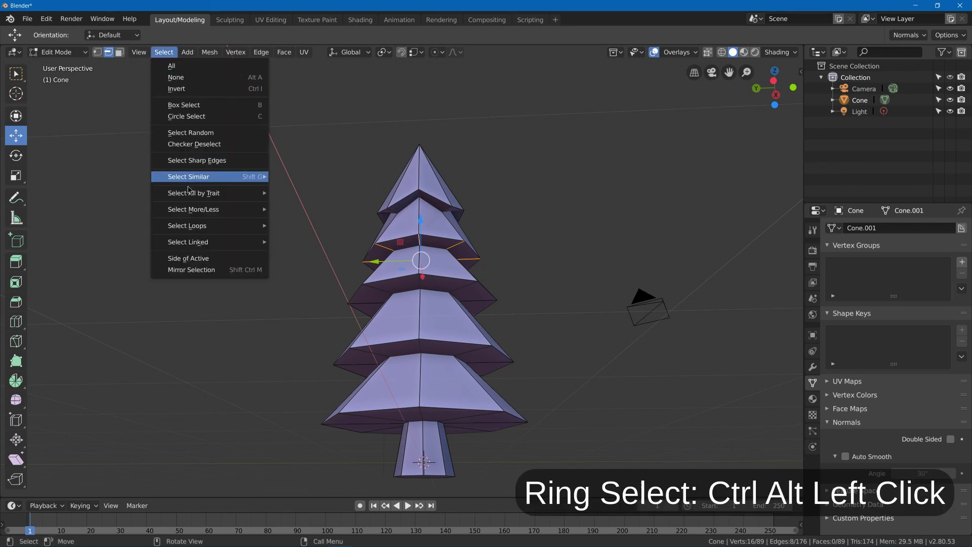
{"action": "left_click", "coordinate": [229, 144]}
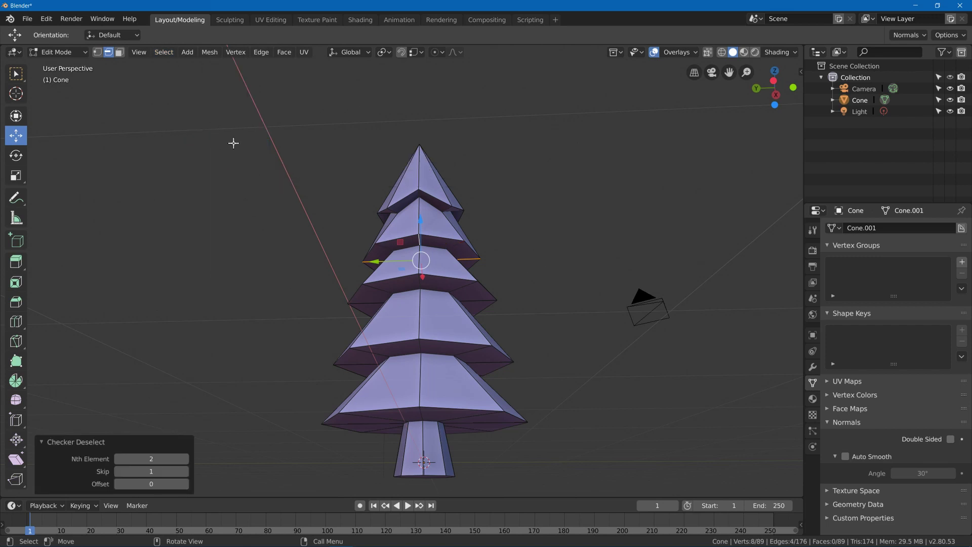
{"action": "middle_click_drag", "start_coordinate": [380, 207], "coordinate": [424, 203]}
{"action": "key", "text": "g"}
{"action": "key", "text": "z"}
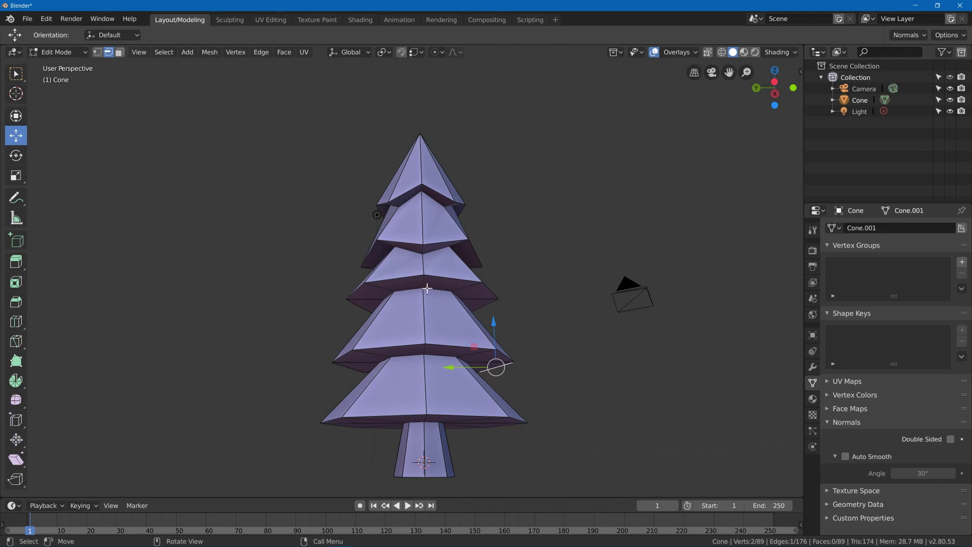
Select the middle tier's edge ring and Checker Deselect it to alternating edges, 4 of 8
{"action": "left_click", "coordinate": [450, 296], "text": "ctrl+alt"}
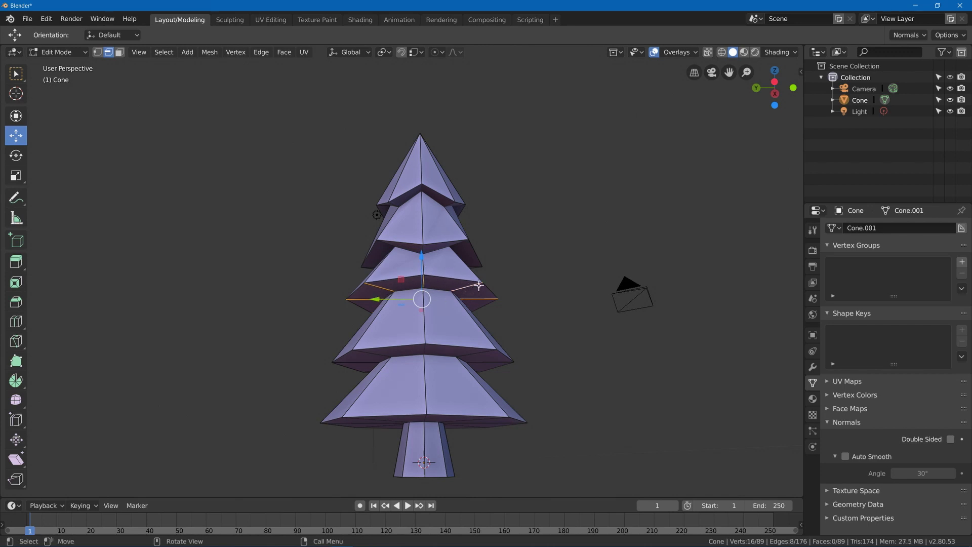
{"action": "left_click", "coordinate": [164, 53]}
{"action": "left_click", "coordinate": [164, 54]}
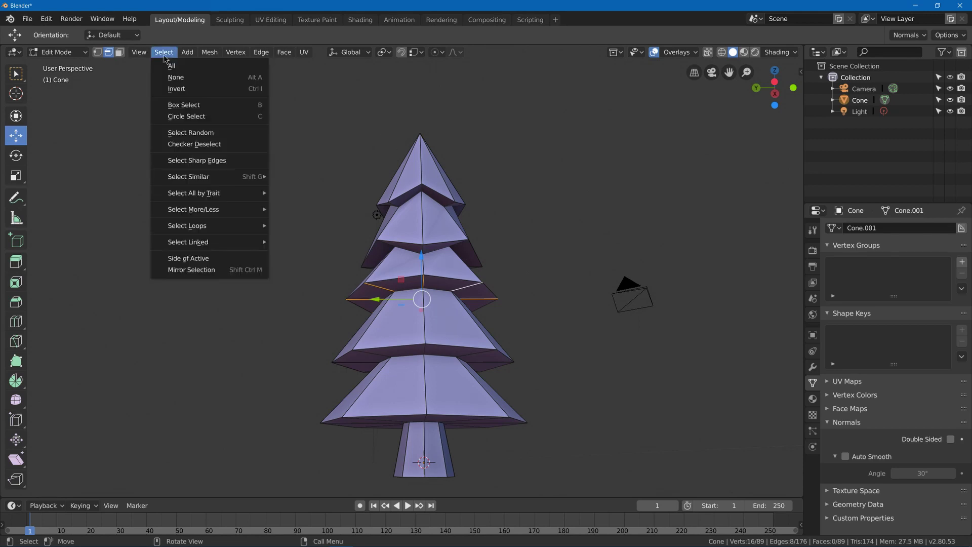
{"action": "left_click", "coordinate": [218, 145]}
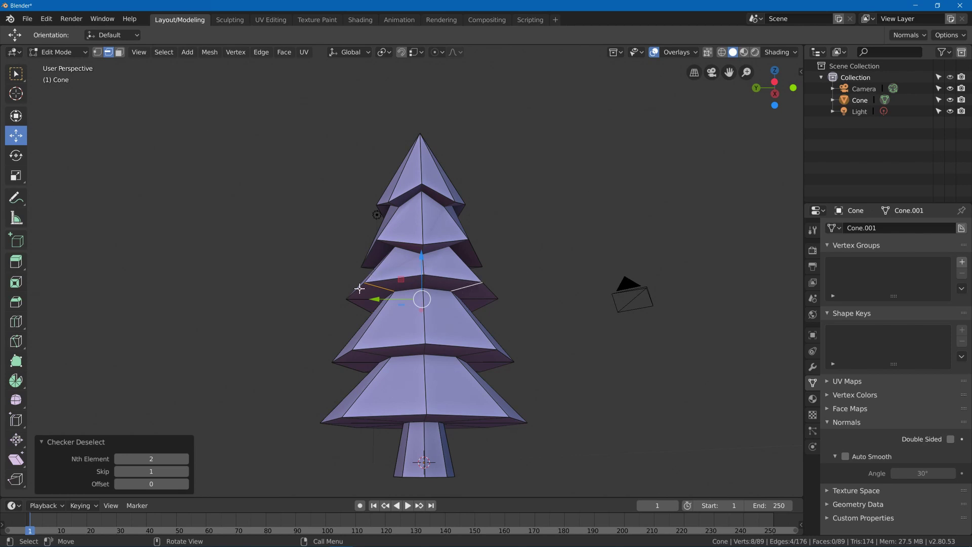
Drop the middle tier's alternate rim edges, then Checker Deselect and lower the next tier's loop
{"action": "mouse_move", "coordinate": [426, 254]}
{"action": "left_mouse_down"}
{"action": "mouse_move", "coordinate": [429, 266]}
{"action": "mouse_move", "coordinate": [431, 249]}
{"action": "left_mouse_up"}
{"action": "middle_click_drag", "start_coordinate": [431, 249], "coordinate": [549, 328]}
{"action": "key", "text": "alt+a"}
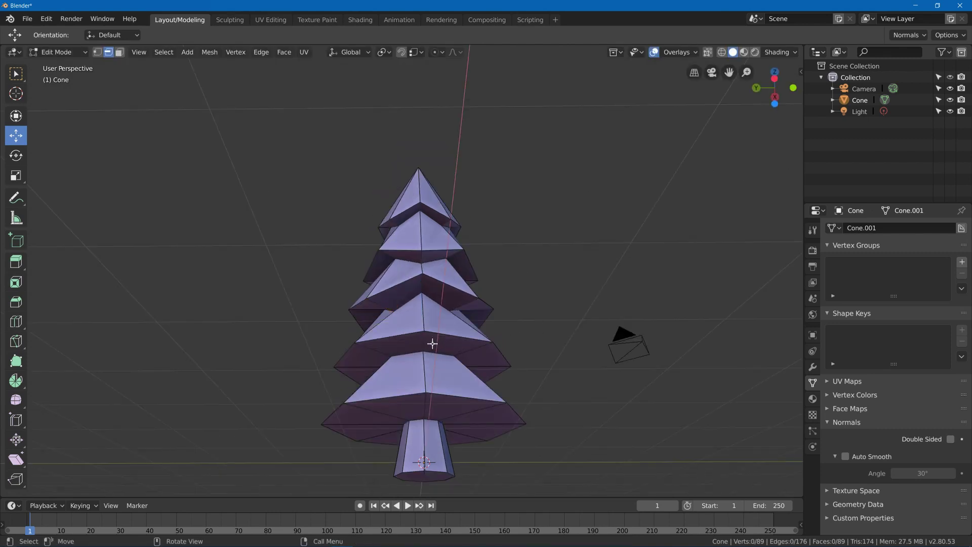
{"action": "left_click", "coordinate": [425, 343], "text": "alt"}
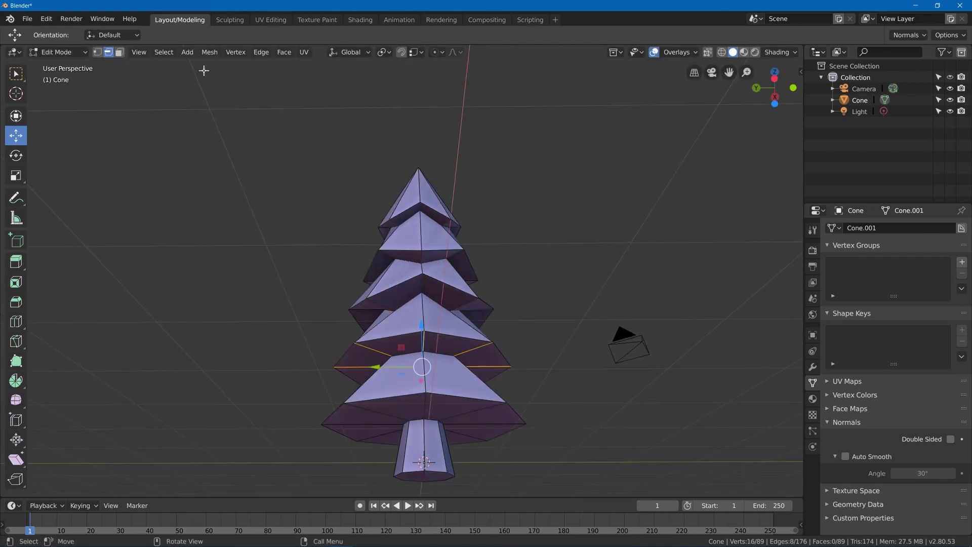
{"action": "left_click", "coordinate": [165, 52]}
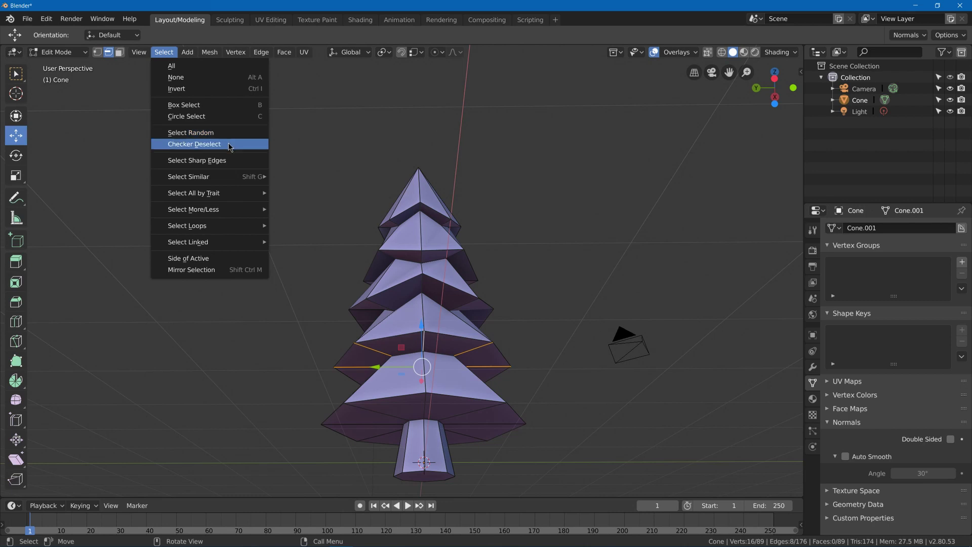
{"action": "left_click", "coordinate": [231, 146]}
{"action": "key", "text": "g"}
{"action": "key", "text": "z"}
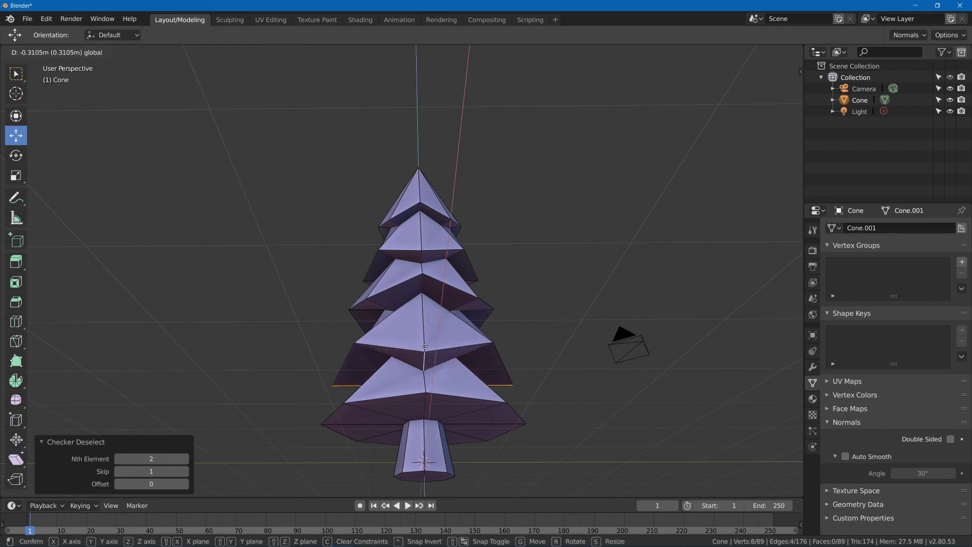
{"action": "left_click", "coordinate": [400, 309]}
Nudge the selected alternate rim edges slightly further along Z
{"action": "middle_click_drag", "start_coordinate": [400, 309], "coordinate": [420, 305]}
{"action": "key", "text": "g"}
{"action": "key", "text": "z"}
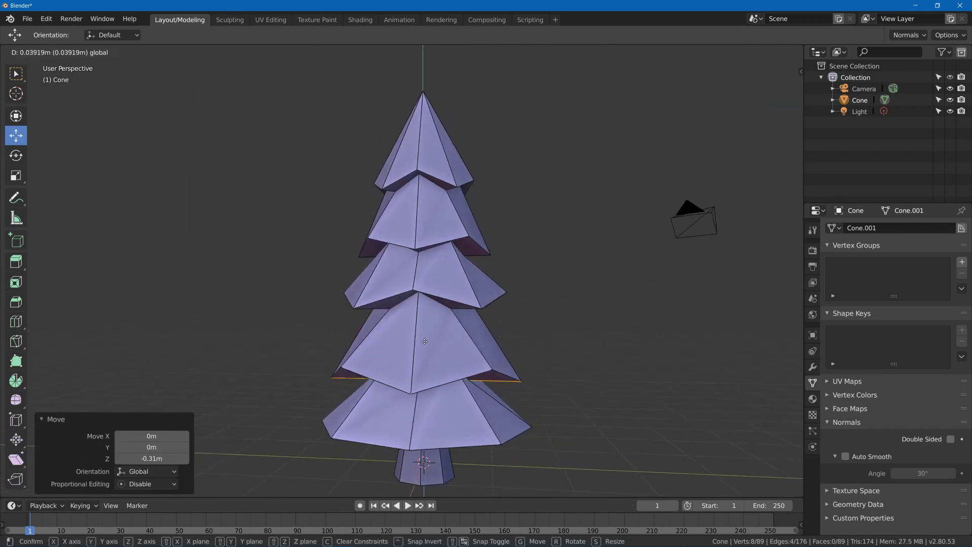
{"action": "left_click", "coordinate": [422, 342]}
{"action": "middle_click_drag", "start_coordinate": [421, 342], "coordinate": [450, 365]}
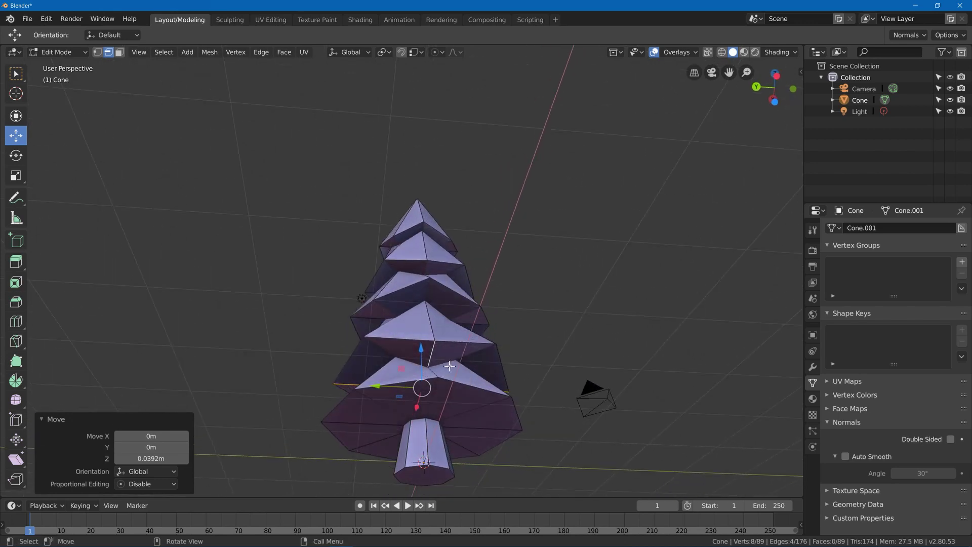
Checker Deselect the base edge ring and lower the remaining base vertices along Z
{"action": "left_click", "coordinate": [487, 410], "text": "ctrl+alt"}
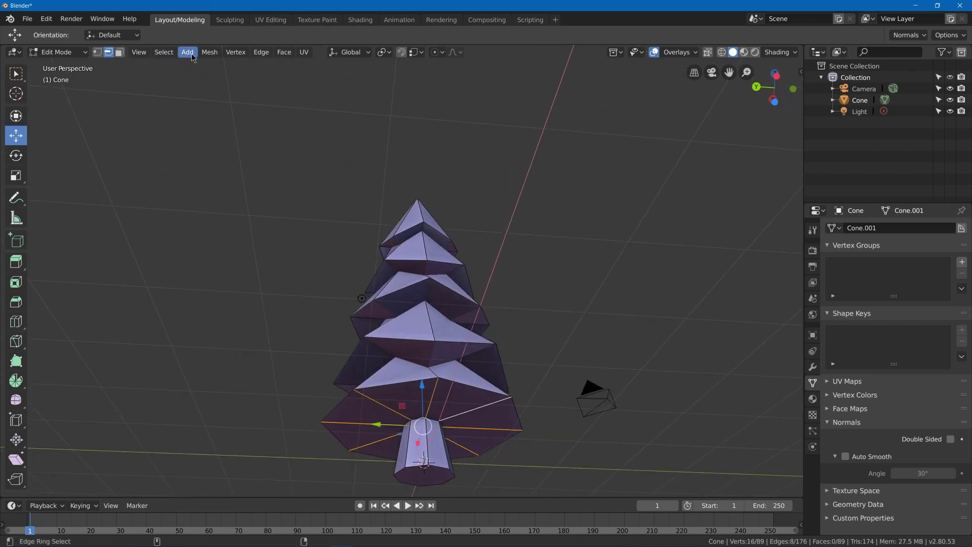
{"action": "left_click", "coordinate": [163, 52]}
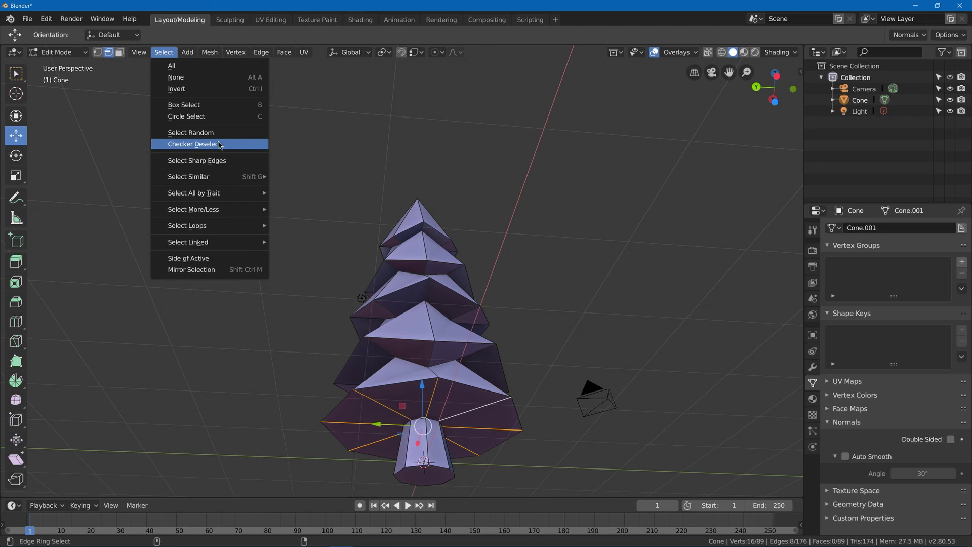
{"action": "left_click", "coordinate": [220, 146]}
{"action": "key", "text": "g"}
{"action": "key", "text": "z"}
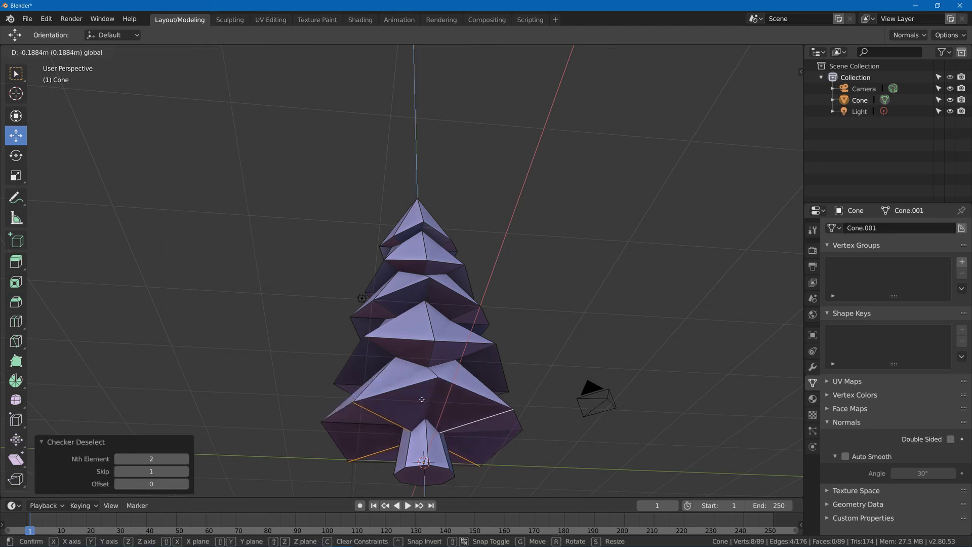
{"action": "left_click", "coordinate": [394, 385]}
{"action": "middle_click_drag", "start_coordinate": [394, 385], "coordinate": [717, 346]}
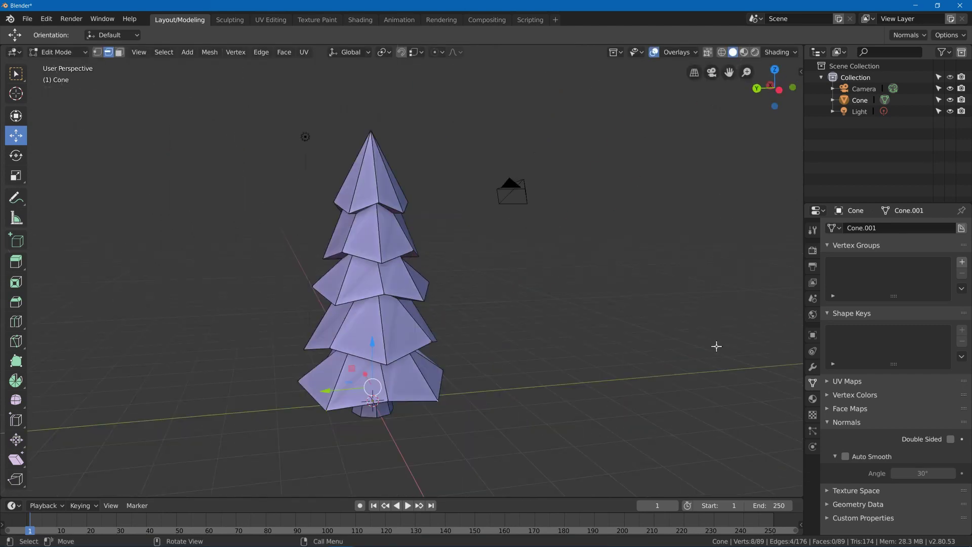
Create a new material for the tree and name it Leaves
{"action": "left_click", "coordinate": [814, 400]}
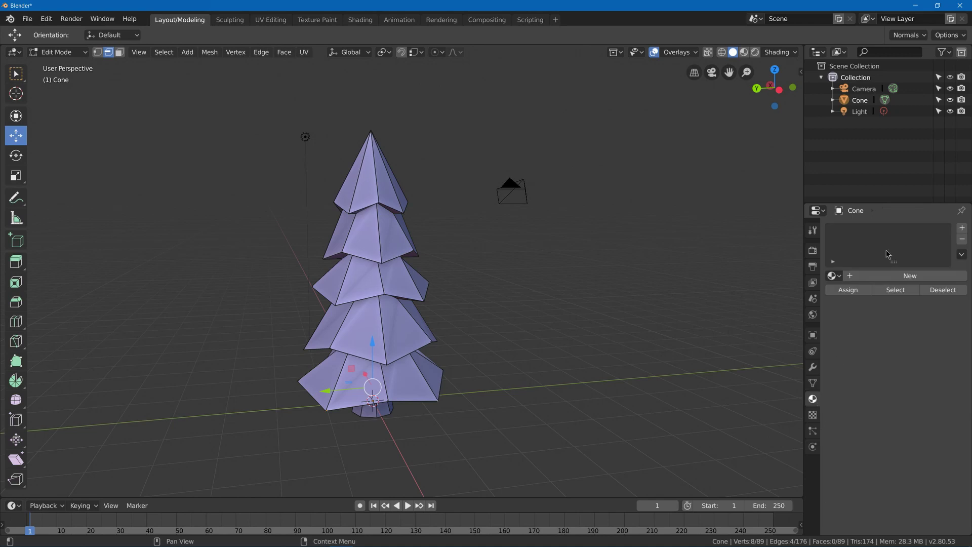
{"action": "left_click", "coordinate": [884, 277]}
{"action": "double_click", "coordinate": [865, 231]}
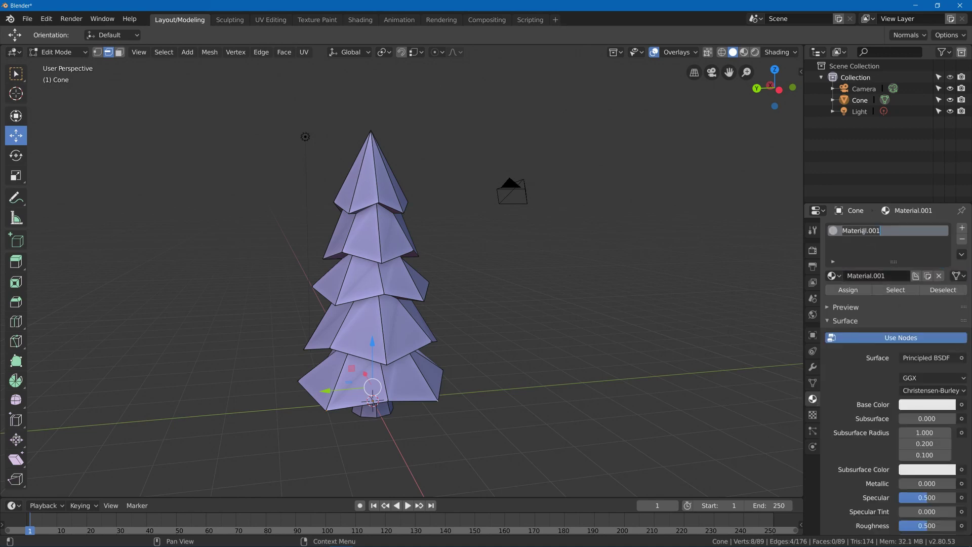
{"action": "type", "text": "Leaves"}
{"action": "key", "text": "Return"}
Give Leaves a green base colour and switch the viewport to LookDev shading
{"action": "left_click", "coordinate": [927, 405]}
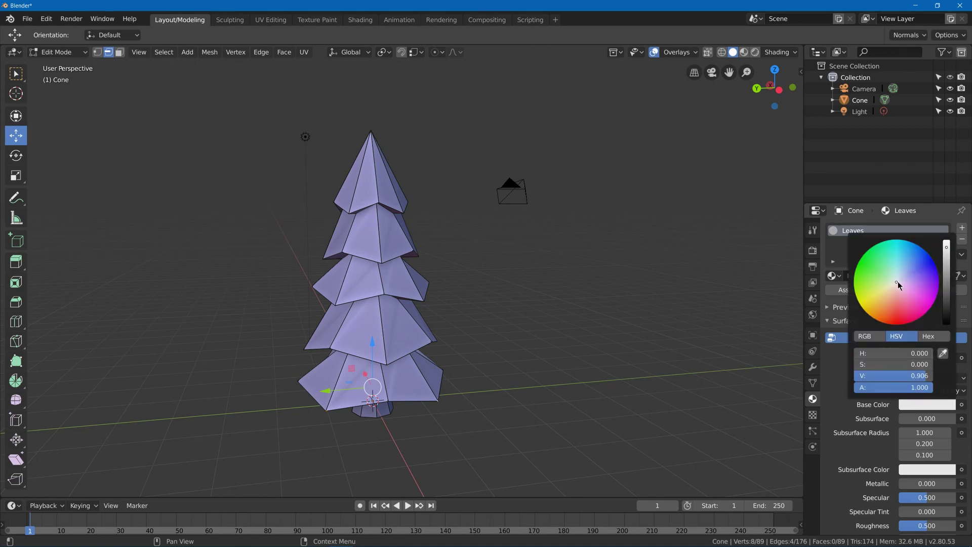
{"action": "left_click_drag", "start_coordinate": [899, 285], "coordinate": [880, 265]}
{"action": "key", "text": "z"}
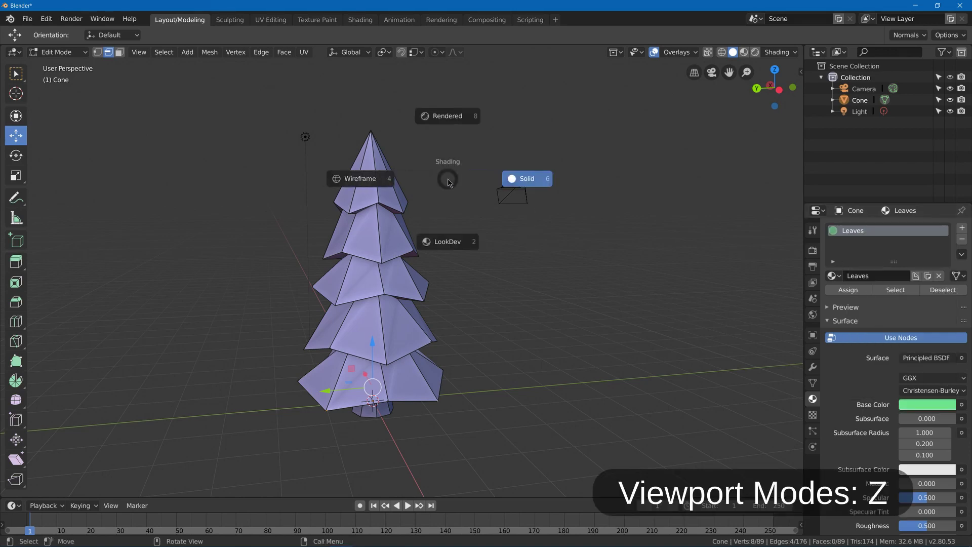
{"action": "left_click", "coordinate": [440, 247]}
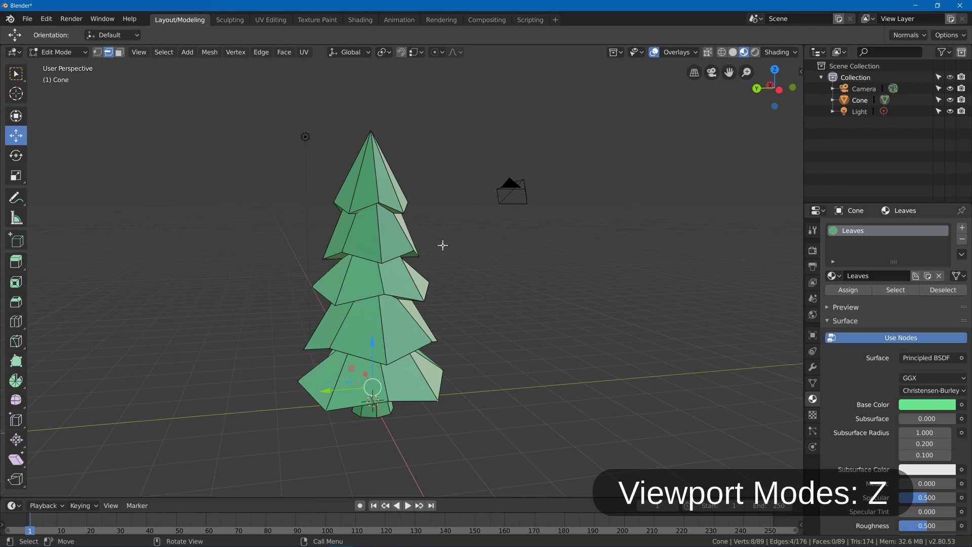
{"action": "middle_click_drag", "start_coordinate": [438, 246], "coordinate": [726, 277]}
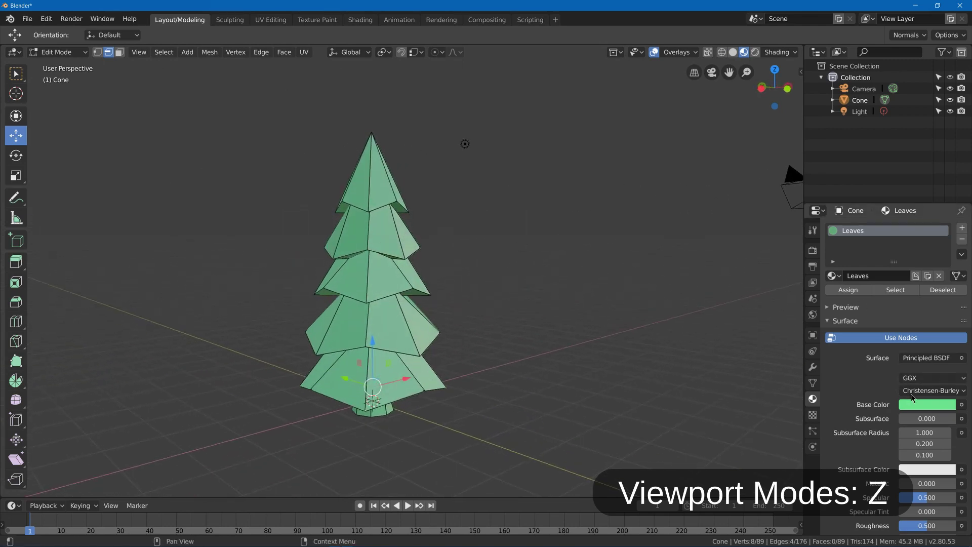
Darken the Leaves base colour to a deeper green
{"action": "left_click", "coordinate": [922, 405]}
{"action": "left_click", "coordinate": [947, 275]}
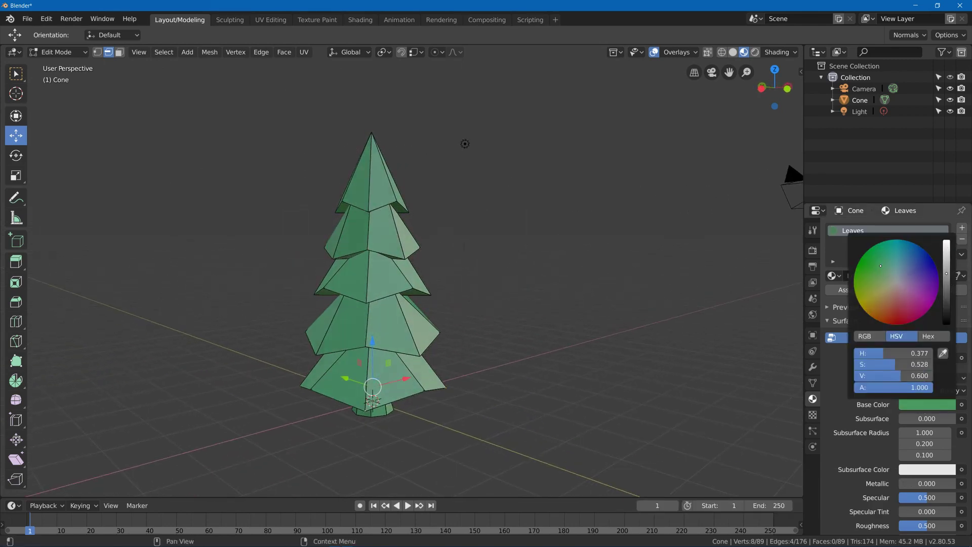
{"action": "left_click_drag", "start_coordinate": [947, 273], "coordinate": [947, 282]}
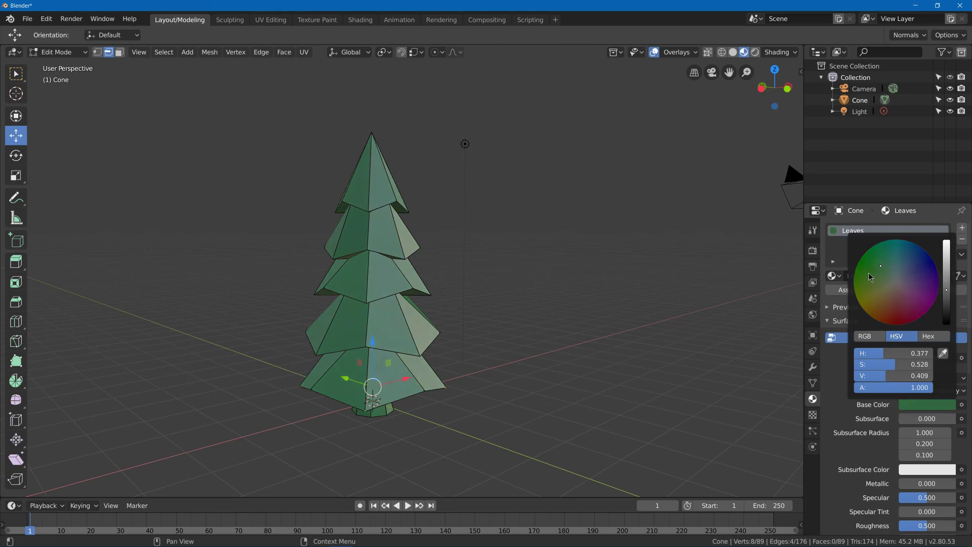
{"action": "middle_click_drag", "start_coordinate": [529, 266], "coordinate": [558, 269]}
Add a second material slot holding a new material named Bark
{"action": "left_click", "coordinate": [962, 228]}
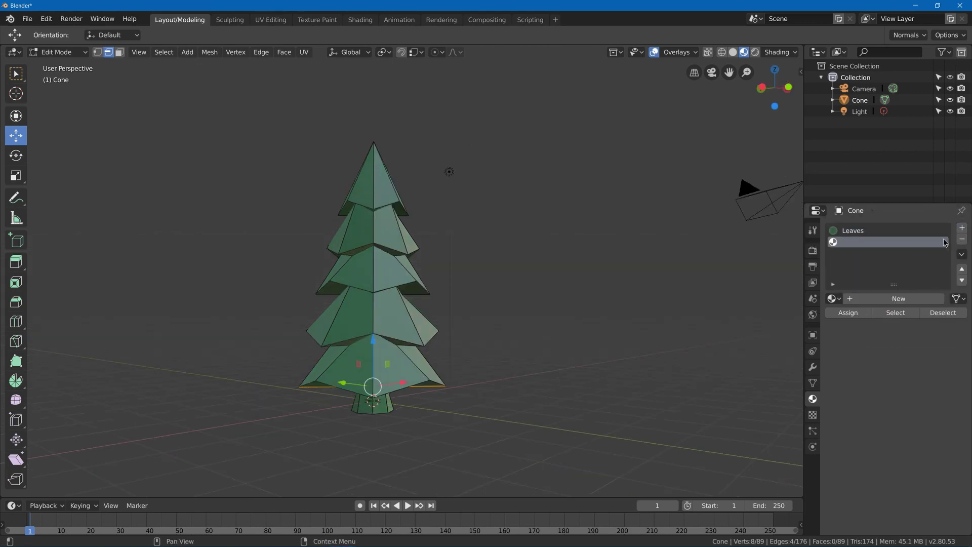
{"action": "left_click", "coordinate": [886, 299]}
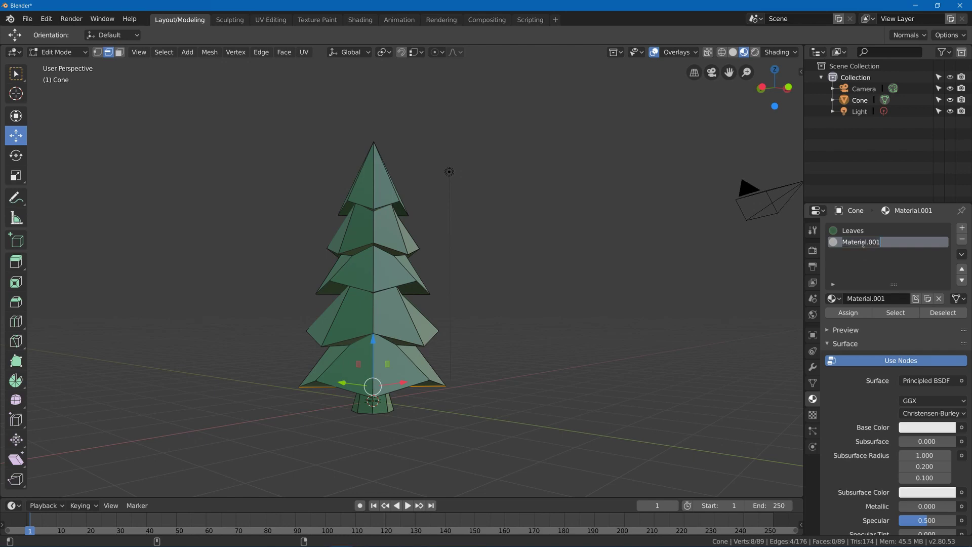
{"action": "type", "text": "Bark"}
{"action": "key", "text": "Return"}
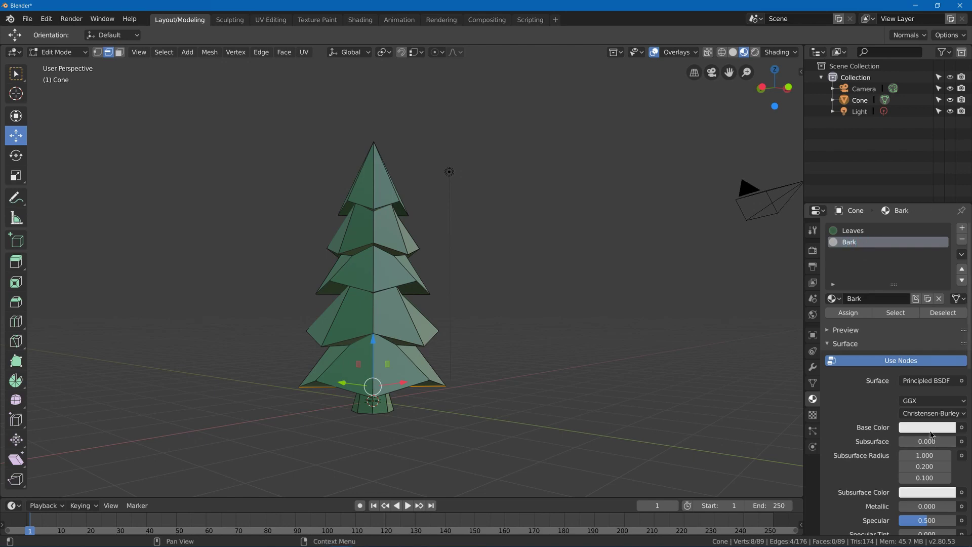
Set the Bark base colour to a desaturated dark brown
{"action": "left_click", "coordinate": [930, 429]}
{"action": "left_click_drag", "start_coordinate": [873, 314], "coordinate": [884, 329]}
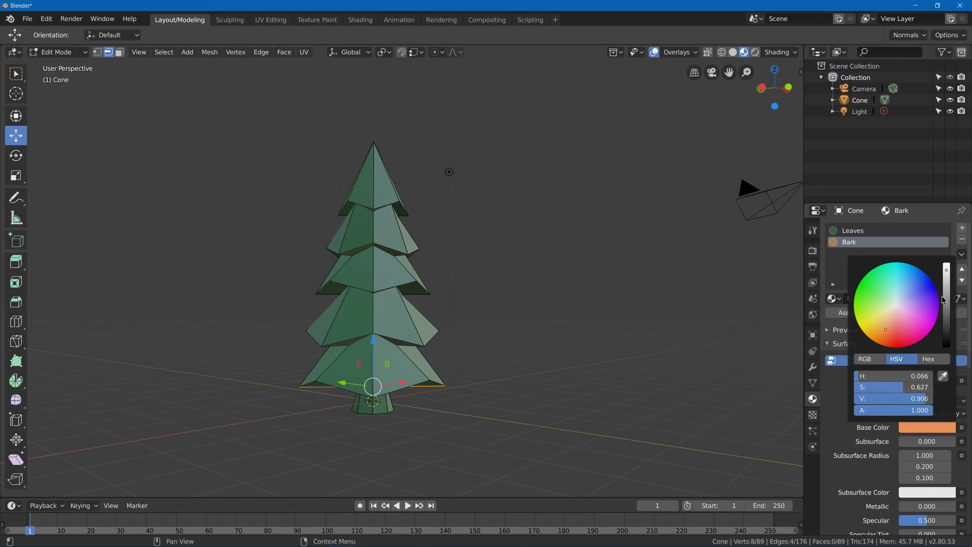
{"action": "left_click_drag", "start_coordinate": [943, 300], "coordinate": [946, 312]}
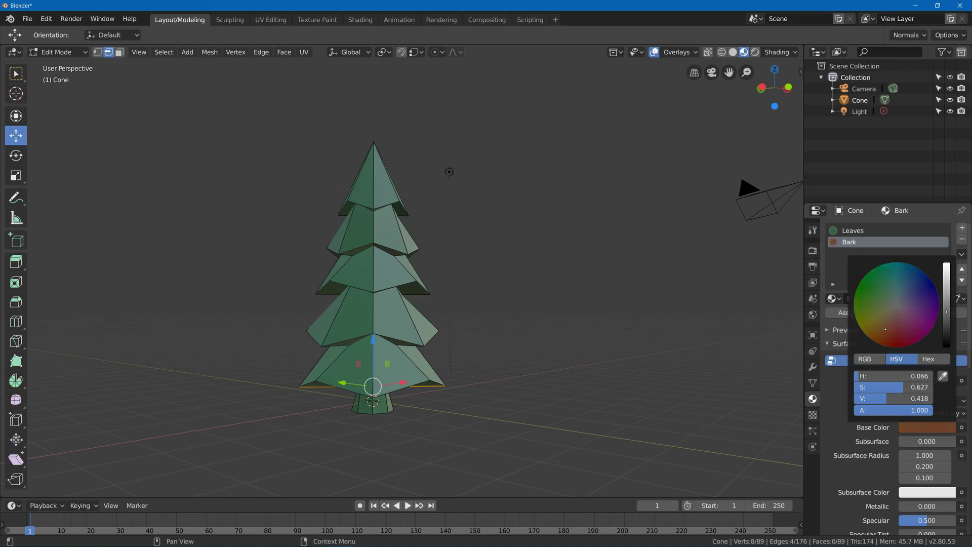
{"action": "left_click_drag", "start_coordinate": [893, 325], "coordinate": [890, 320]}
{"action": "middle_click_drag", "start_coordinate": [441, 309], "coordinate": [405, 330]}
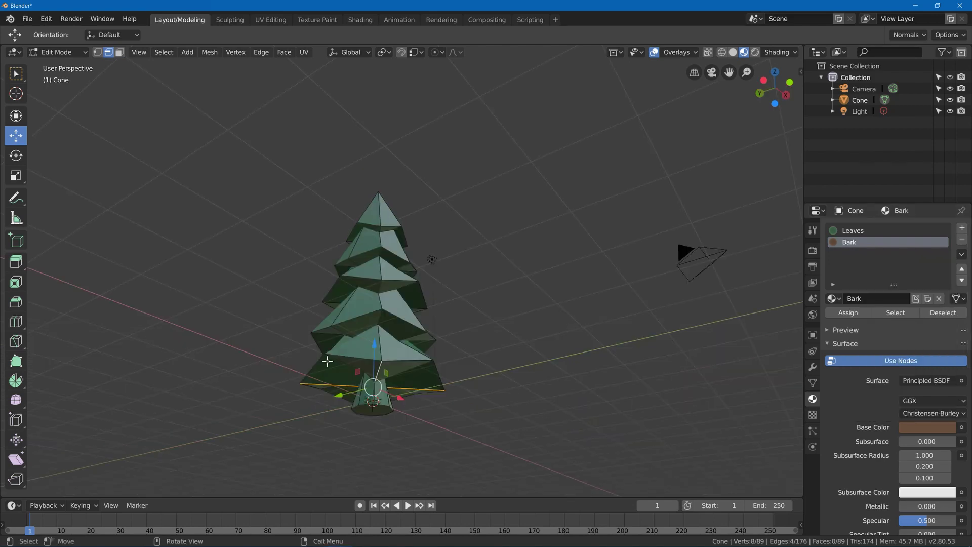
Select the trunk's ring and bottom faces and assign the Bark material to them
{"action": "key", "text": "3"}
{"action": "scroll", "coordinate": [375, 389], "scroll_direction": "up", "scroll_amount": 2}
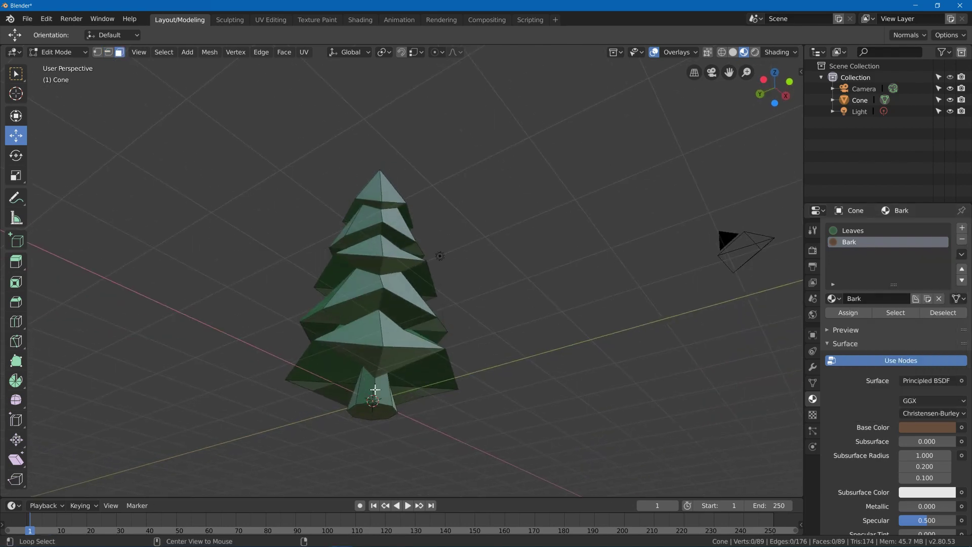
{"action": "left_click", "coordinate": [375, 389], "text": "alt"}
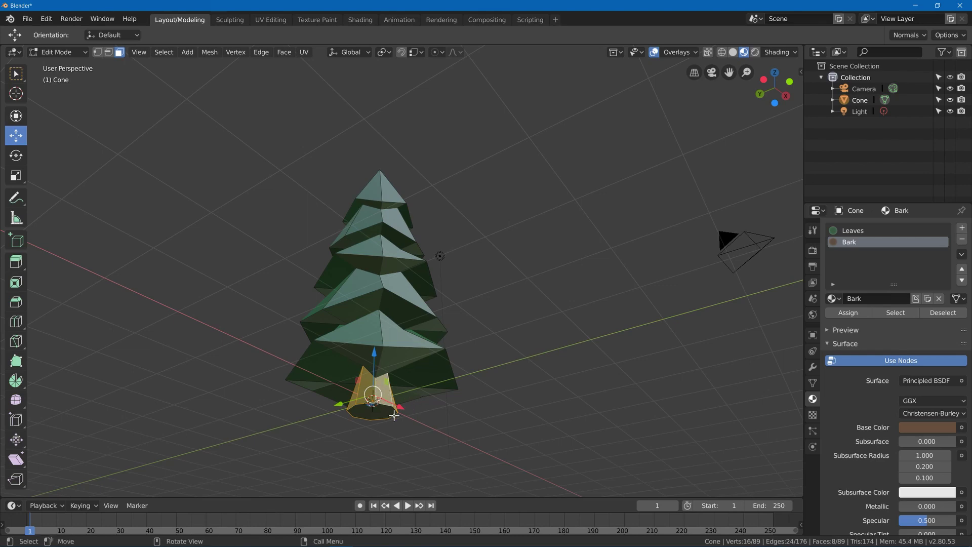
{"action": "left_click", "coordinate": [374, 414], "text": "shift"}
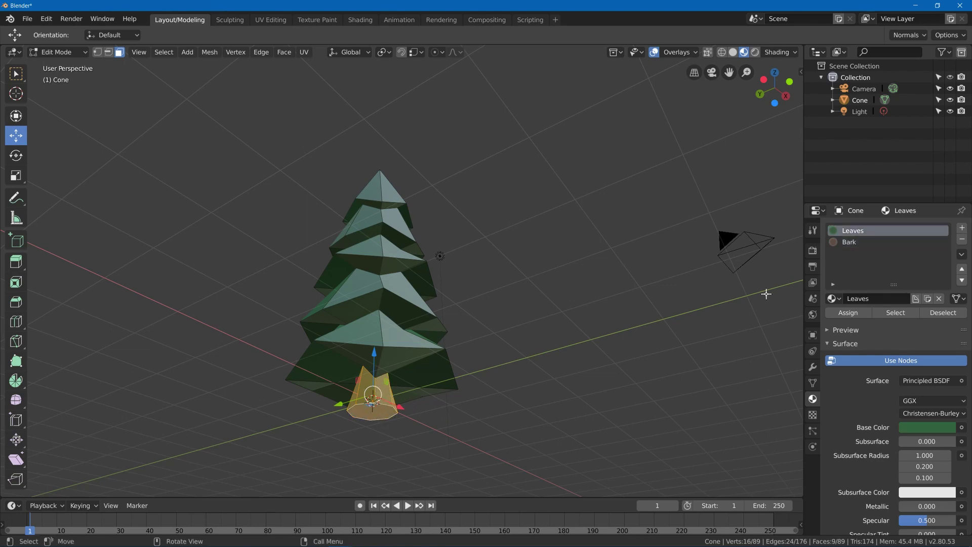
{"action": "left_click", "coordinate": [851, 242]}
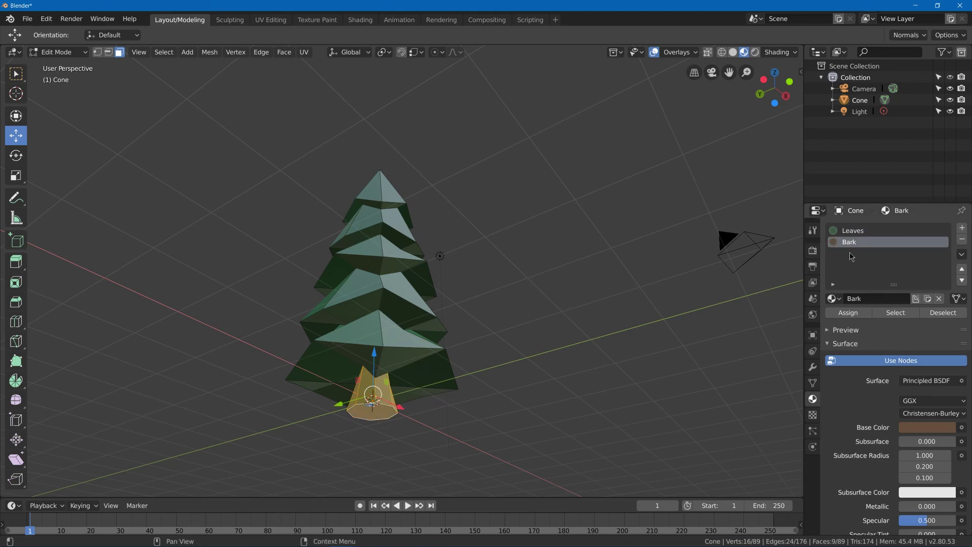
{"action": "left_click", "coordinate": [847, 313]}
Deselect the trunk faces and return to Object Mode
{"action": "key", "text": "alt+a"}
{"action": "middle_click_drag", "start_coordinate": [564, 326], "coordinate": [445, 299]}
{"action": "key", "text": "Tab"}
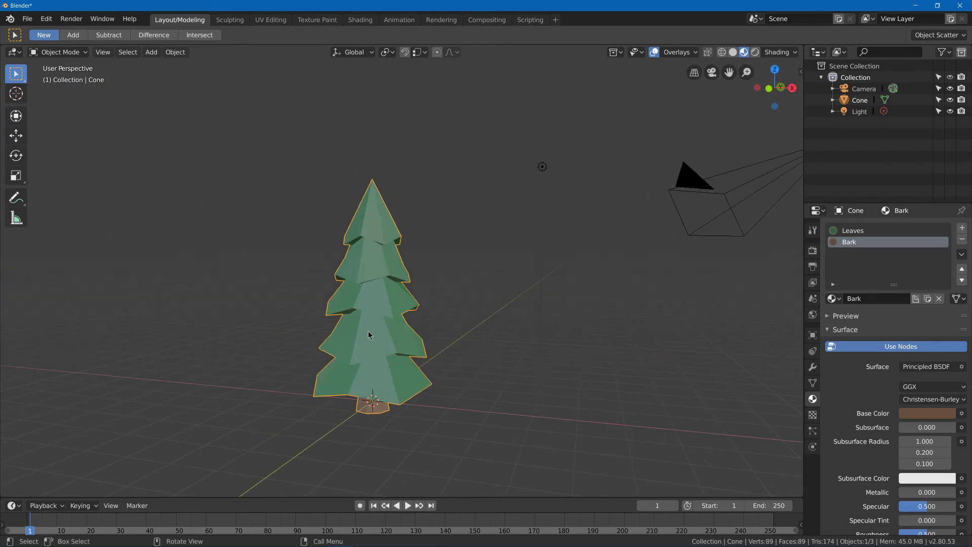
In Edit Mode, enlarge one tier's edge loop to 1.328 scale
{"action": "middle_click_drag", "start_coordinate": [369, 334], "coordinate": [390, 345]}
{"action": "key", "text": "Tab"}
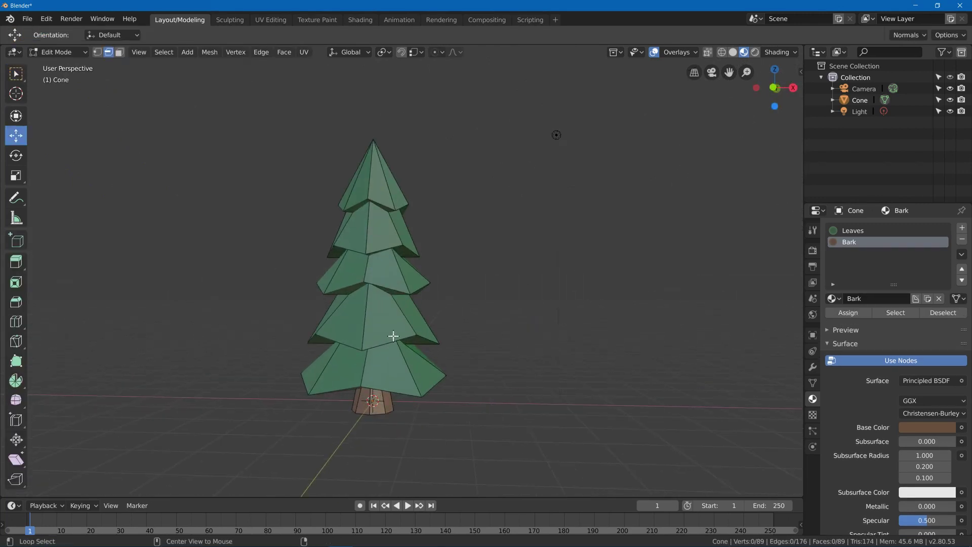
{"action": "left_click", "coordinate": [393, 336], "text": "alt"}
{"action": "key", "text": "s"}
{"action": "left_click", "coordinate": [543, 334]}
{"action": "key", "text": "g"}
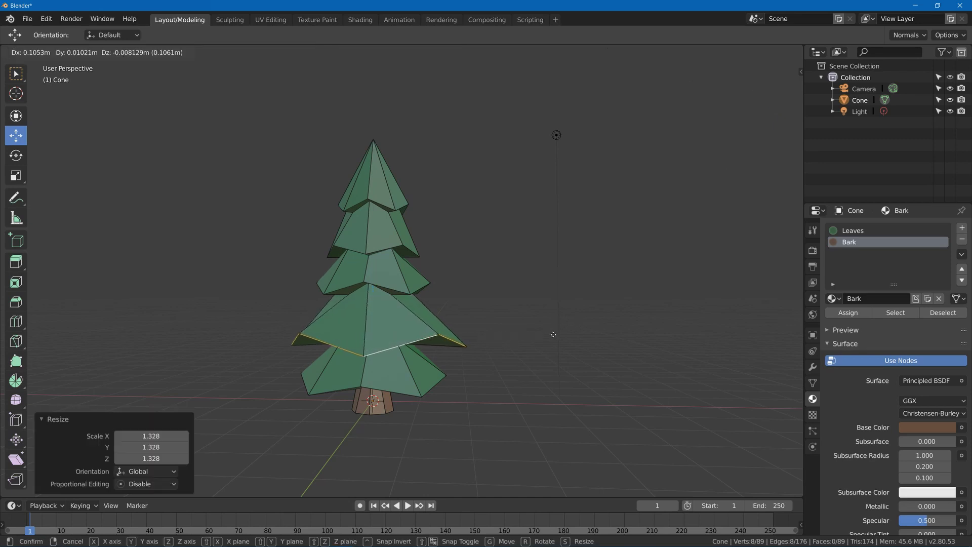
{"action": "right_click", "coordinate": [553, 335]}
Resize and shift the upper tier loop, then shift the second tier loop 0.057m
{"action": "left_click", "coordinate": [362, 280], "text": "alt"}
{"action": "key", "text": "s"}
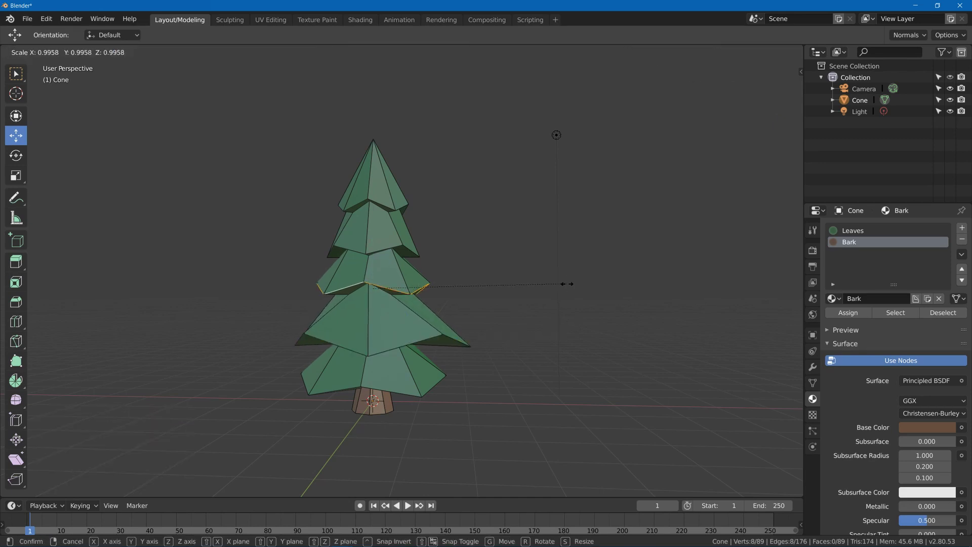
{"action": "left_click", "coordinate": [563, 278]}
{"action": "key", "text": "g"}
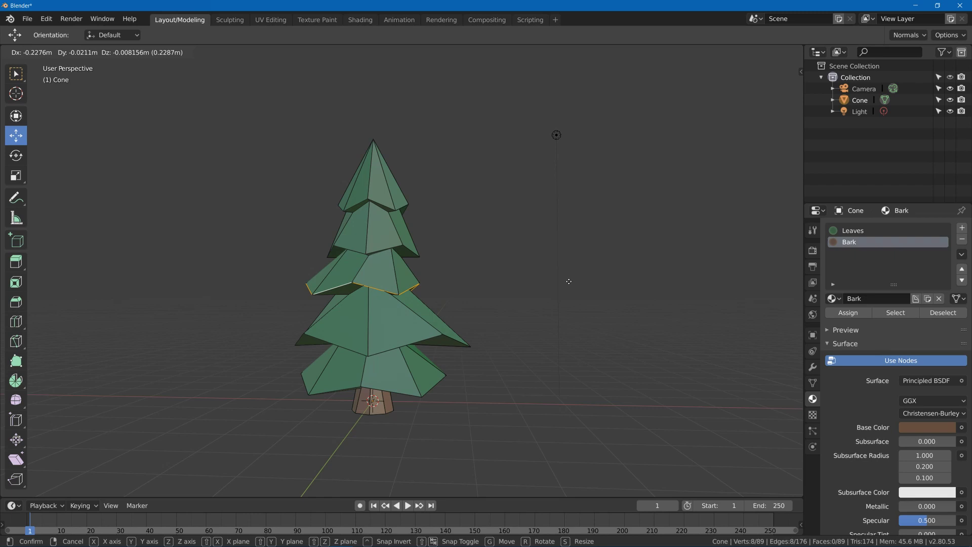
{"action": "left_click", "coordinate": [570, 280]}
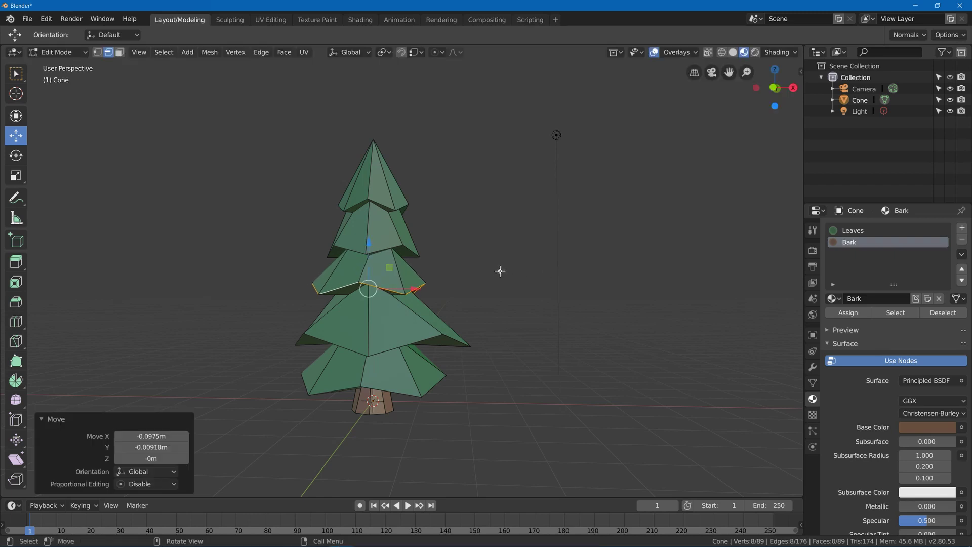
{"action": "left_click", "coordinate": [390, 247], "text": "alt"}
{"action": "key", "text": "g"}
{"action": "left_click", "coordinate": [506, 247]}
Widen the bottom tier loop to 1.179 scale and nudge its position
{"action": "middle_click_drag", "start_coordinate": [508, 248], "coordinate": [521, 246]}
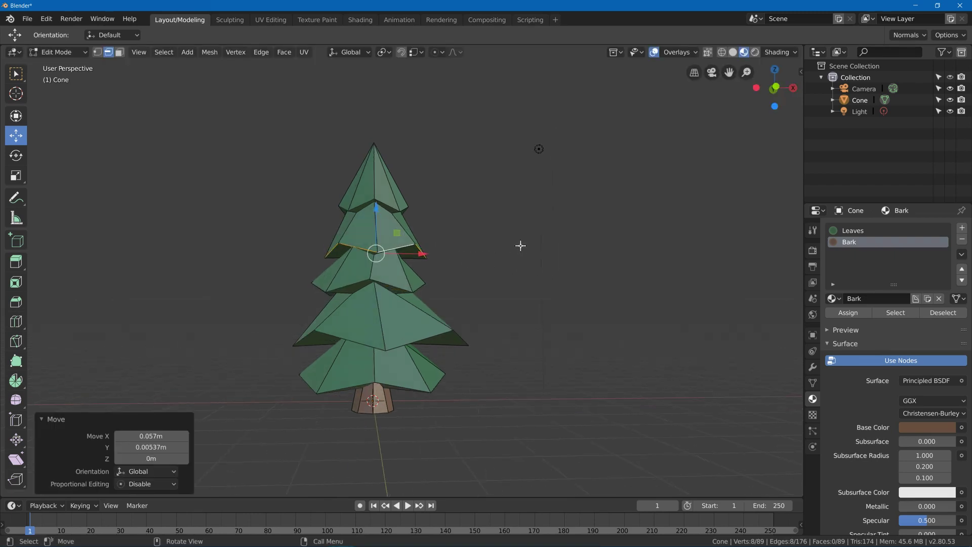
{"action": "scroll", "coordinate": [521, 246], "scroll_direction": "down", "scroll_amount": 3}
{"action": "left_click", "coordinate": [347, 387], "text": "alt"}
{"action": "key", "text": "s"}
{"action": "left_click", "coordinate": [547, 381]}
{"action": "key", "text": "g"}
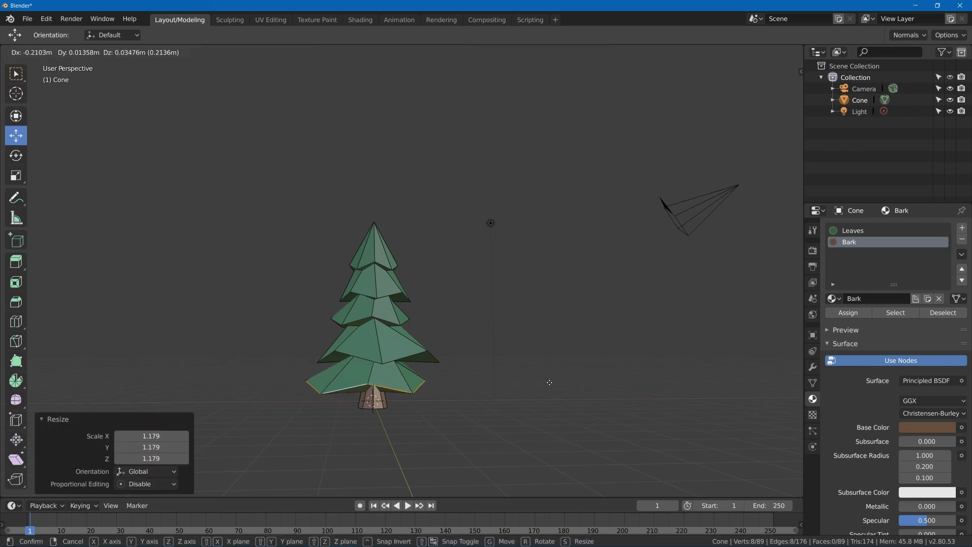
{"action": "left_click", "coordinate": [554, 384]}
{"action": "middle_click_drag", "start_coordinate": [515, 327], "coordinate": [405, 217]}
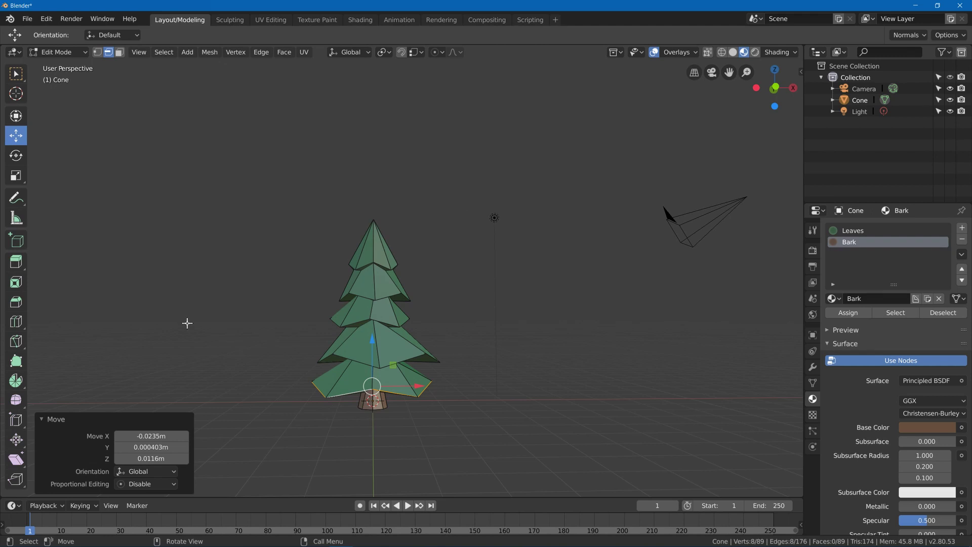
{"action": "middle_click_drag", "start_coordinate": [334, 318], "coordinate": [432, 339]}
Duplicate the tree and move the copy 4.37m to the right along X
{"action": "key", "text": "Tab"}
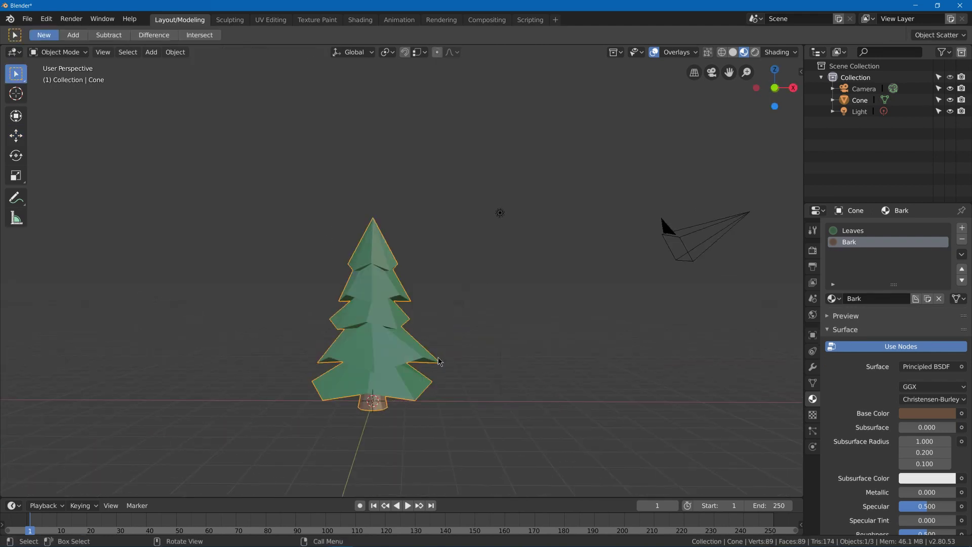
{"action": "key", "text": "shift+d"}
{"action": "key", "text": "Escape"}
{"action": "key", "text": "g"}
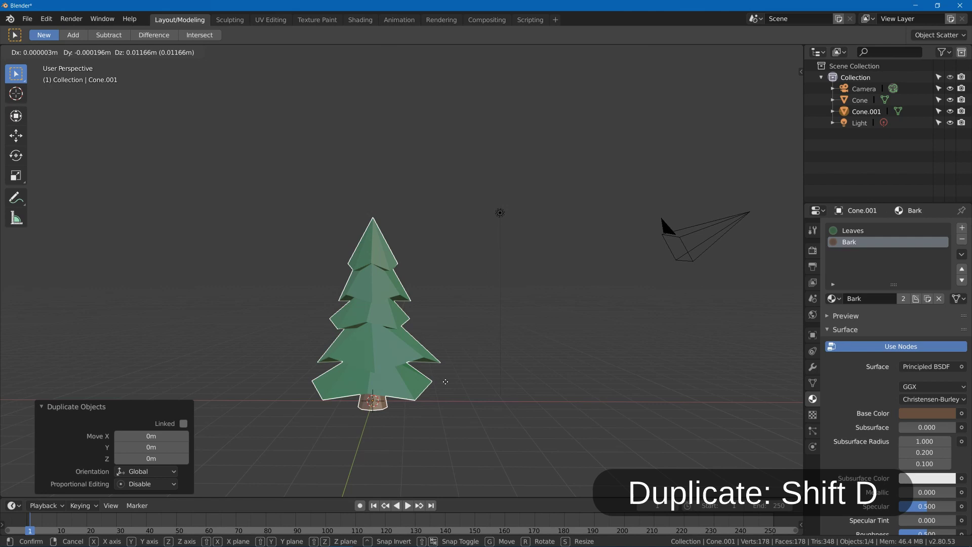
{"action": "key", "text": "x"}
{"action": "left_click", "coordinate": [587, 381]}
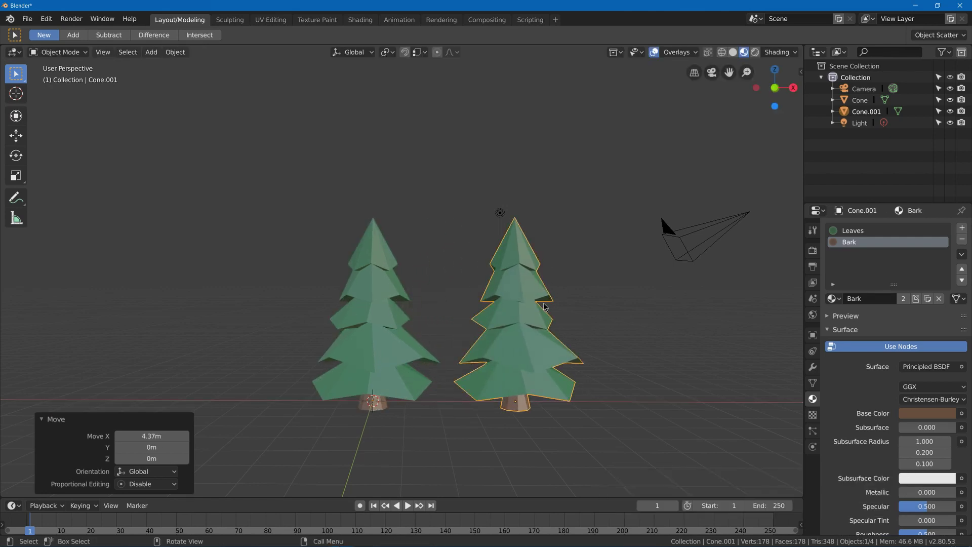
Add a Simple Deform modifier to the copy, set to Bend
{"action": "left_click", "coordinate": [813, 368]}
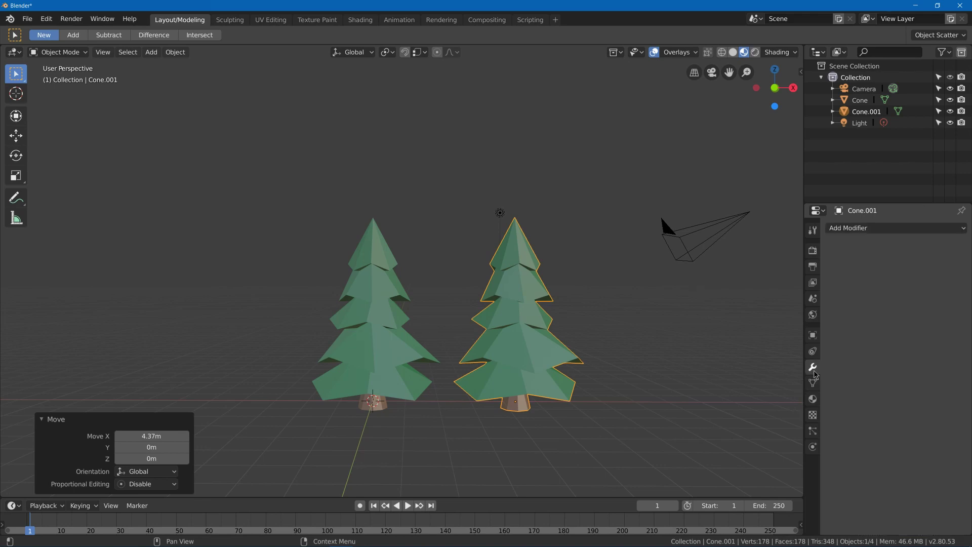
{"action": "left_click", "coordinate": [853, 229]}
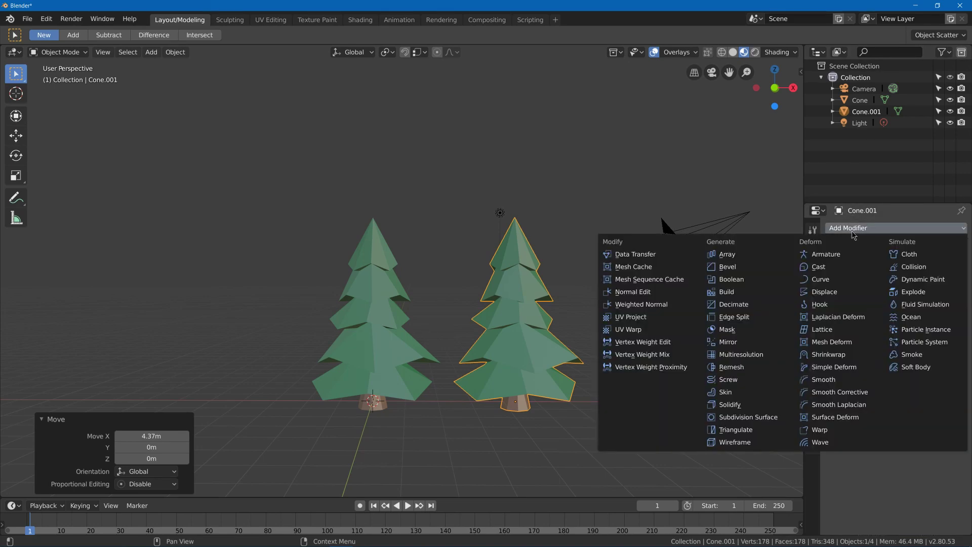
{"action": "left_click", "coordinate": [849, 367]}
{"action": "left_click", "coordinate": [878, 277]}
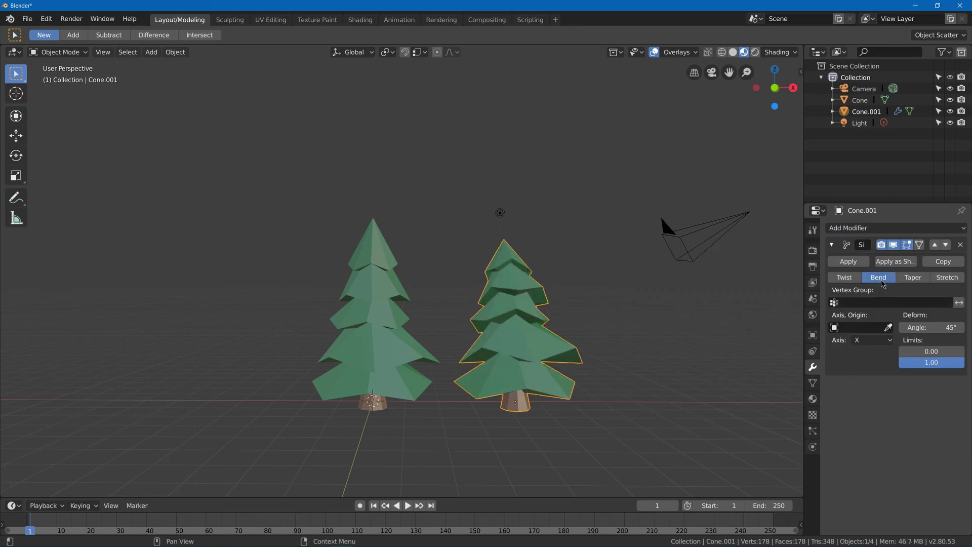
{"action": "middle_click_drag", "start_coordinate": [607, 292], "coordinate": [537, 287]}
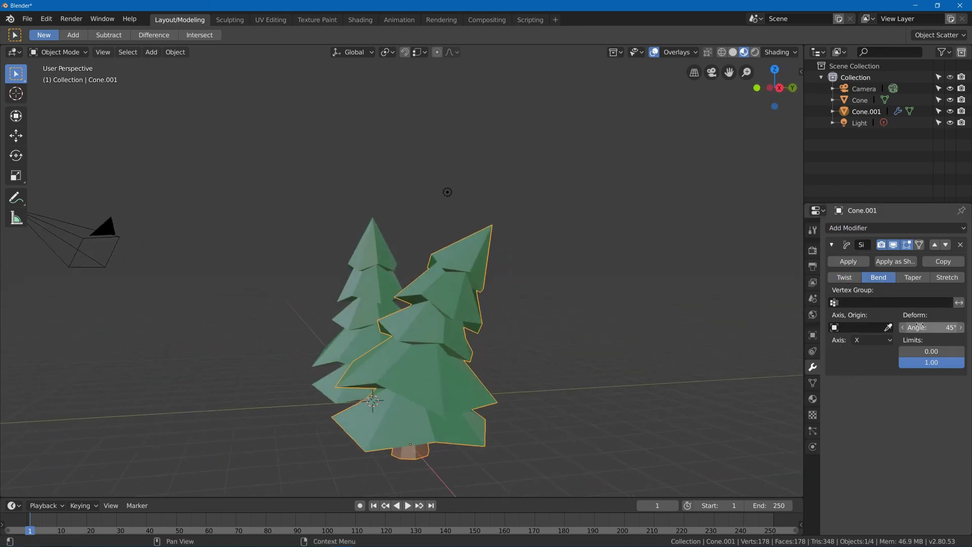
Set the Simple Deform bend axis to Y and angle to -25.8°
{"action": "left_click_drag", "start_coordinate": [932, 327], "coordinate": [889, 327]}
{"action": "middle_click_drag", "start_coordinate": [541, 299], "coordinate": [582, 281]}
{"action": "left_click", "coordinate": [872, 340]}
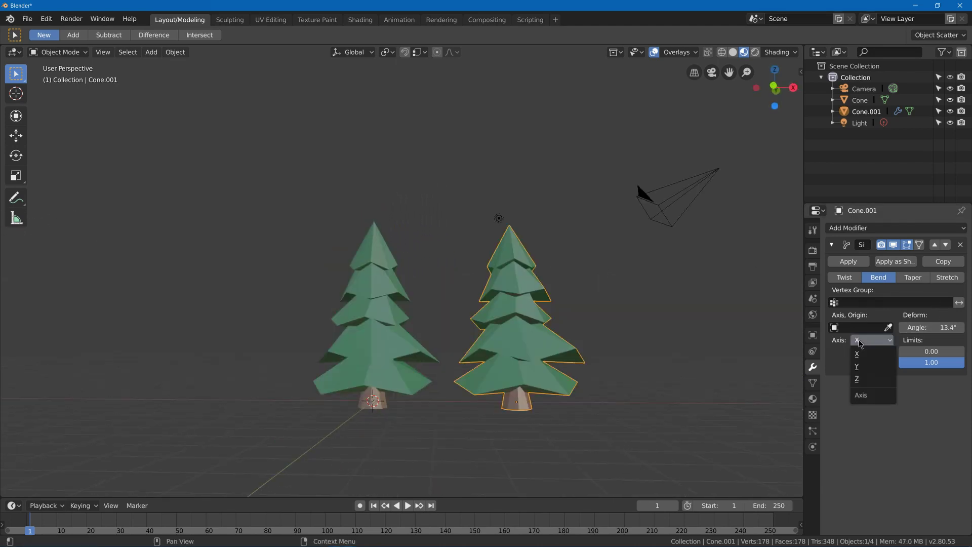
{"action": "left_click", "coordinate": [867, 367]}
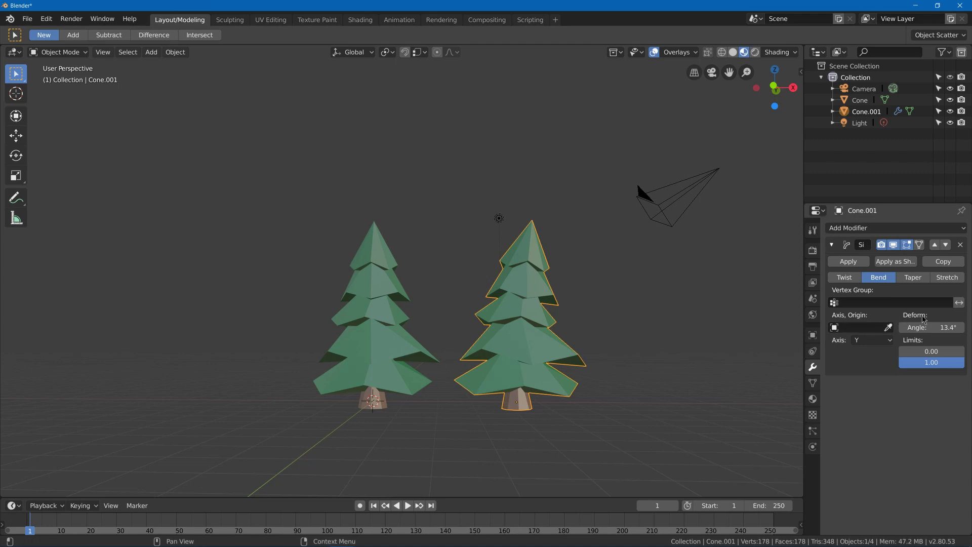
{"action": "left_click_drag", "start_coordinate": [937, 327], "coordinate": [884, 327]}
{"action": "middle_click_drag", "start_coordinate": [632, 250], "coordinate": [436, 253]}
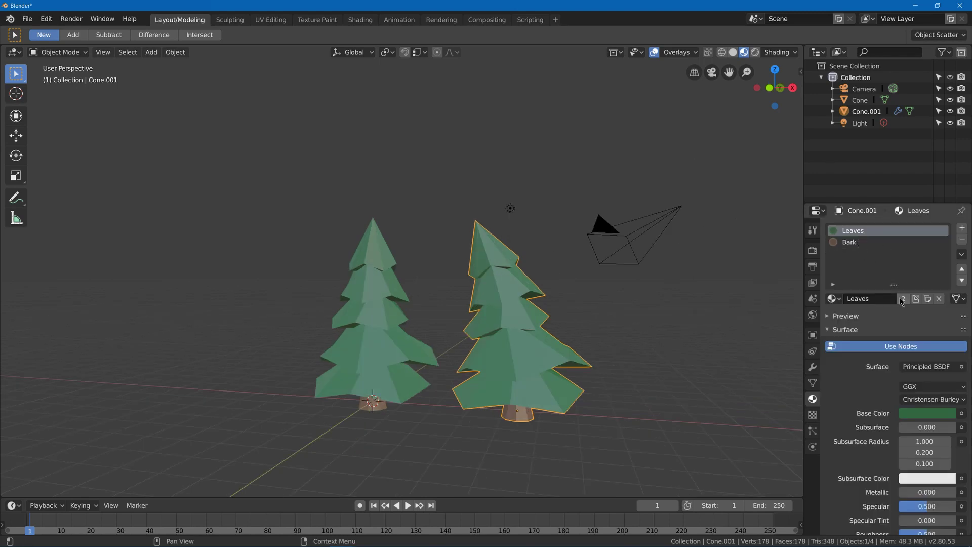
Make the copy's leaf material single-user, rename it LeavesLight, and lighten it to HSV 0.377/0.528/0.631
{"action": "left_click", "coordinate": [903, 300]}
{"action": "left_click", "coordinate": [877, 298]}
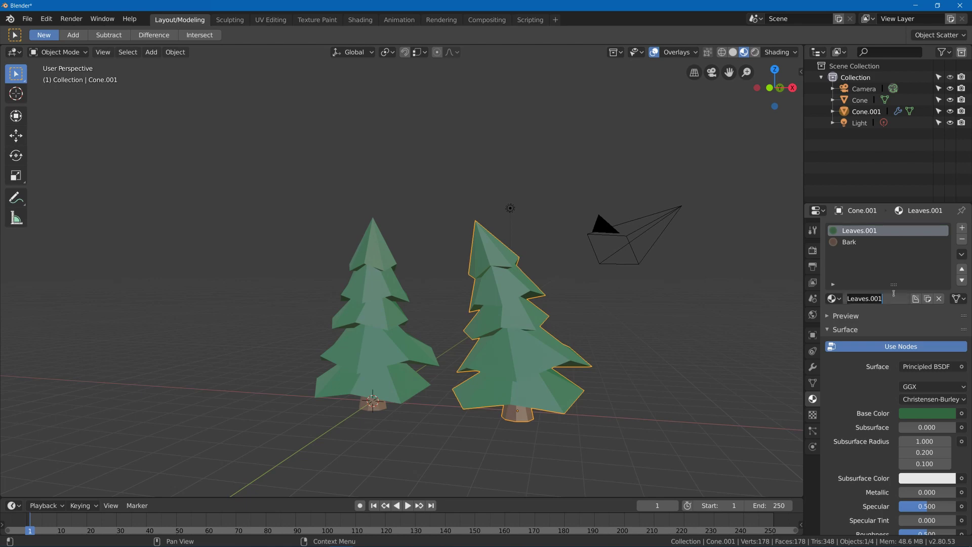
{"action": "left_click", "coordinate": [894, 295]}
{"action": "key", "text": "BackSpace"}
{"action": "key", "text": "BackSpace"}
{"action": "key", "text": "BackSpace"}
{"action": "key", "text": "BackSpace"}
{"action": "type", "text": "K"}
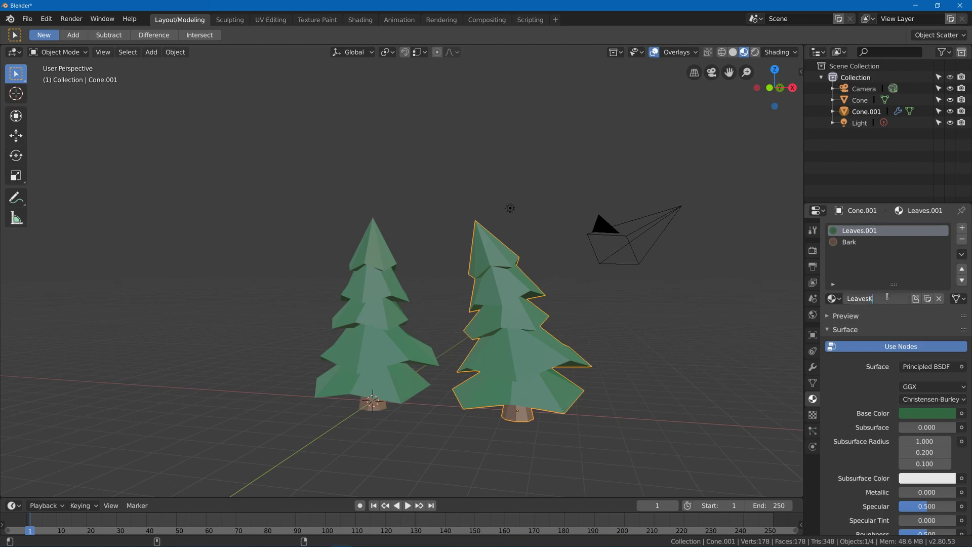
{"action": "key", "text": "BackSpace"}
{"action": "type", "text": "Light"}
{"action": "key", "text": "Return"}
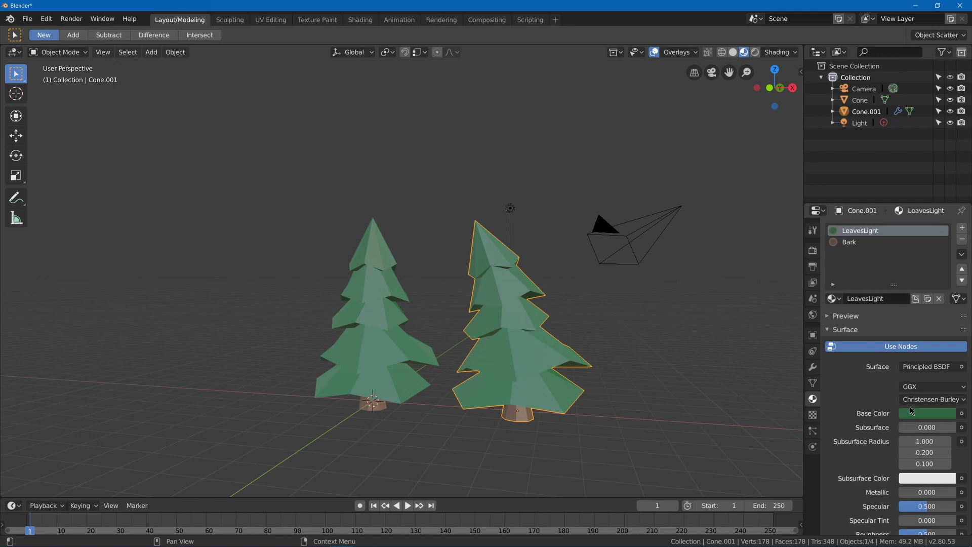
{"action": "left_click", "coordinate": [914, 417]}
{"action": "left_click_drag", "start_coordinate": [946, 298], "coordinate": [946, 284]}
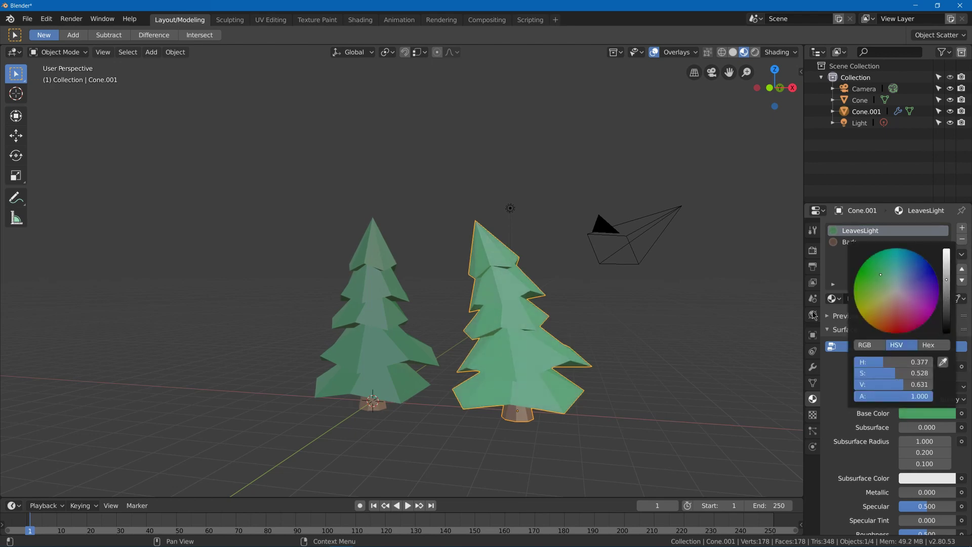
{"action": "middle_click_drag", "start_coordinate": [455, 213], "coordinate": [396, 204]}
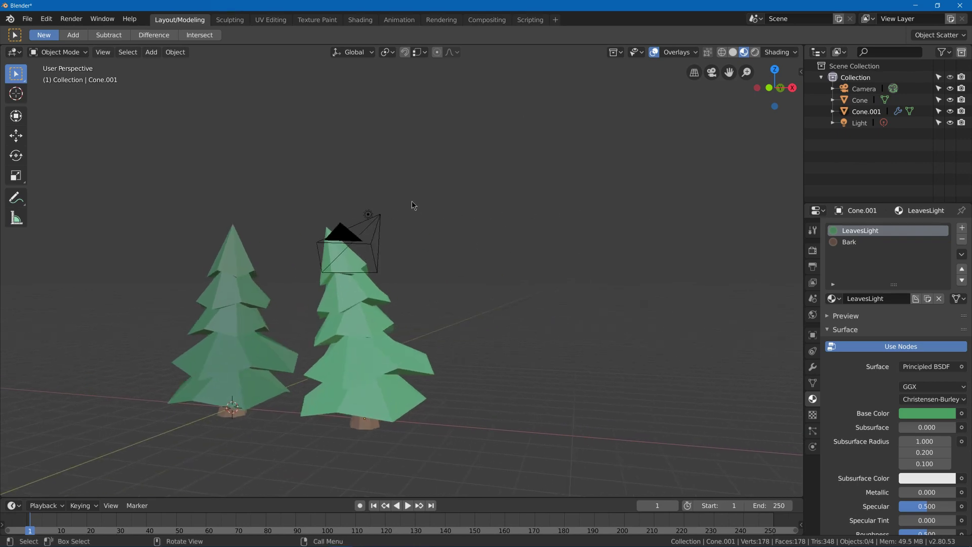